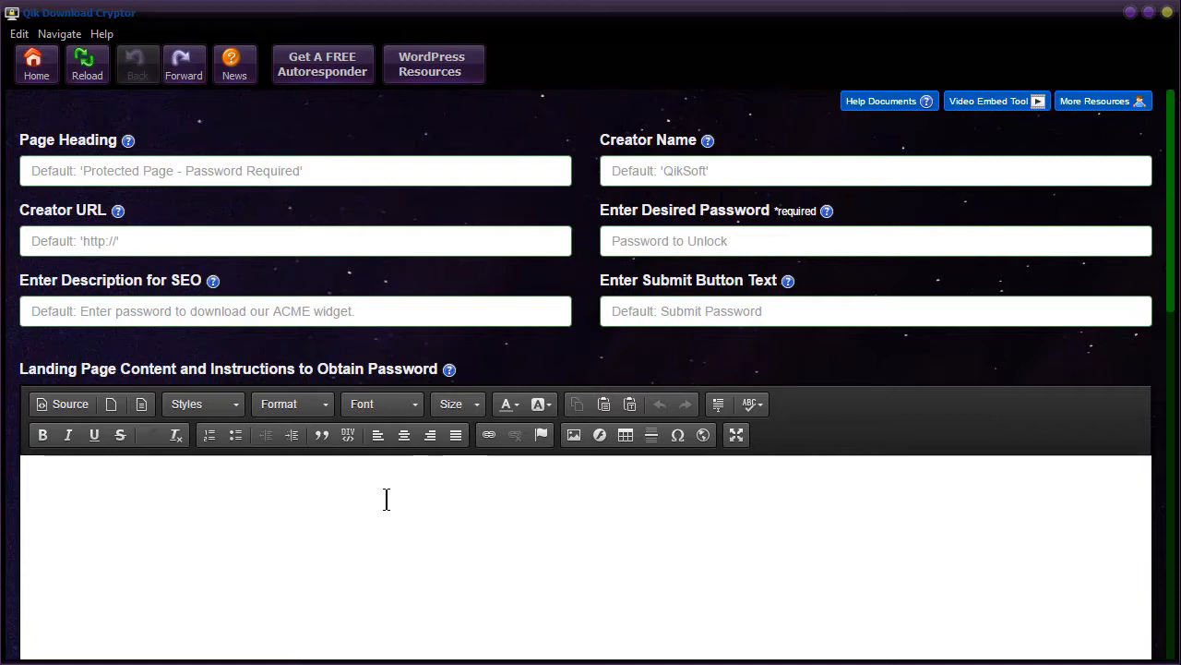
# Step: Enter the unlock password in the required desired-password field, keeping the other page fields at their defaults
pyautogui.click(259, 167)
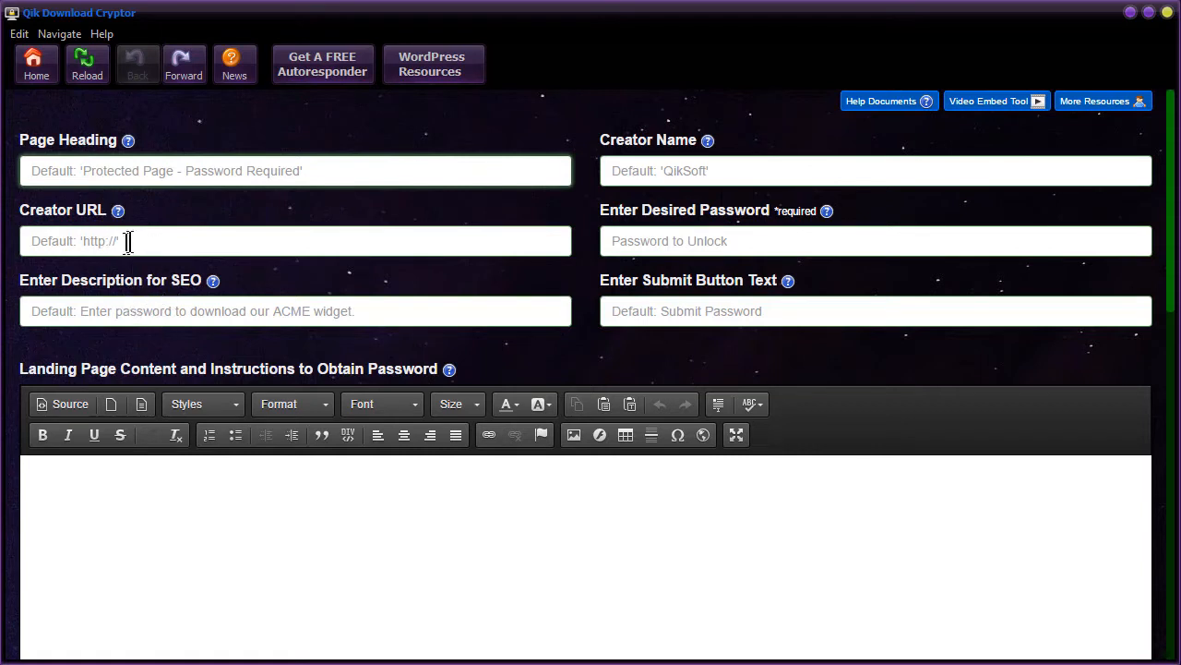
pyautogui.click(756, 238)
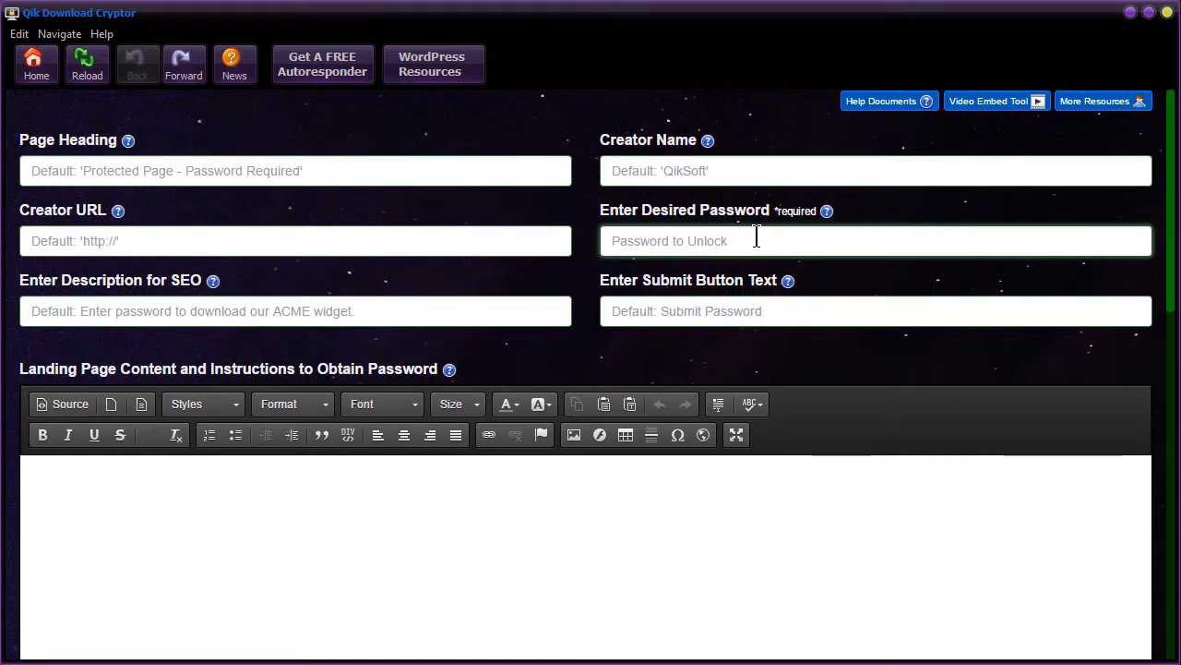
pyautogui.write('•')
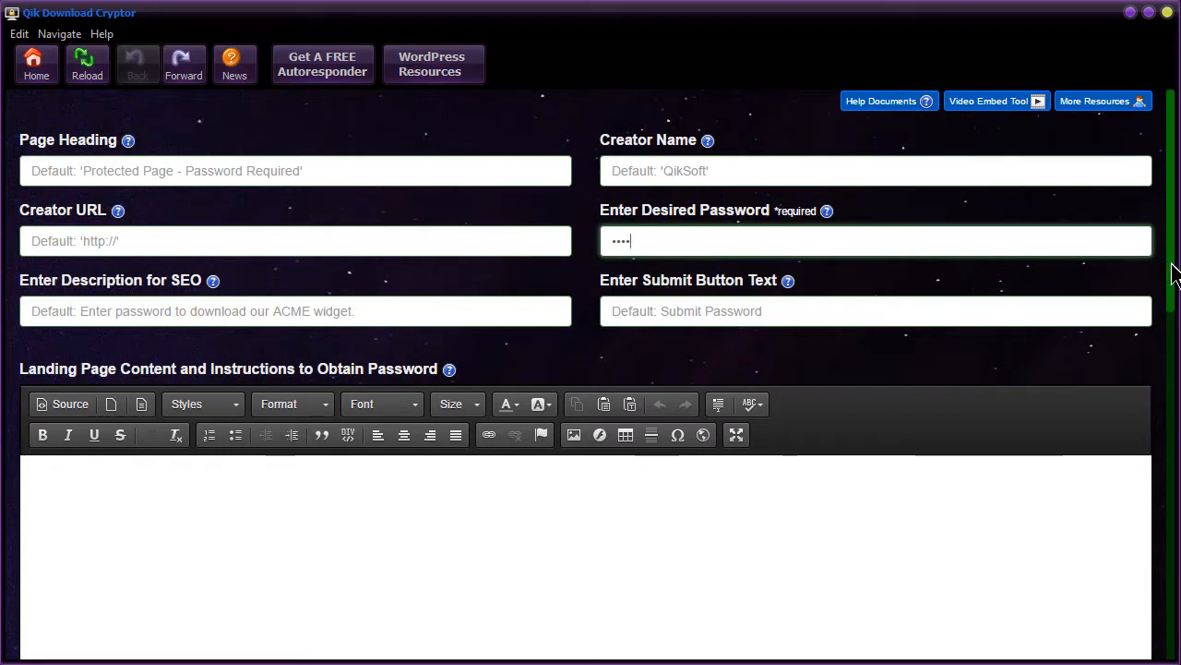
# Step: Try the Image Left with Title and Text template in the landing page content editor, and clear the editor again
pyautogui.scroll(-1, 1174, 274)
pyautogui.moveTo(1174, 274); pyautogui.dragTo(1161, 361)
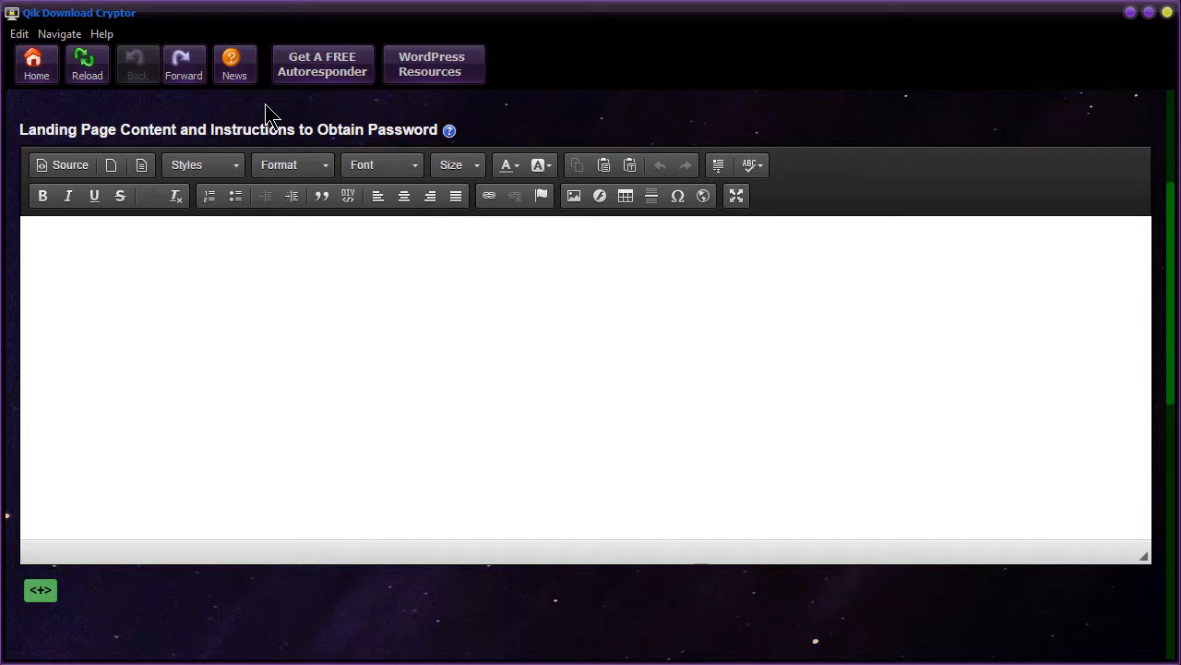
pyautogui.click(43, 592)
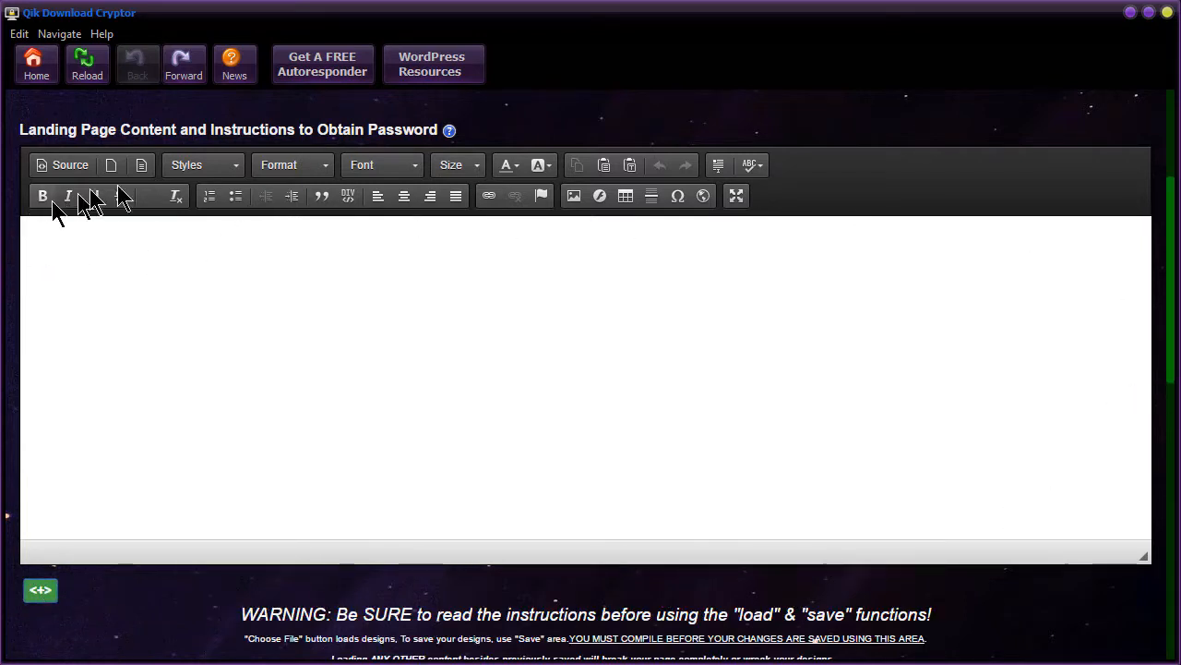
pyautogui.click(141, 164)
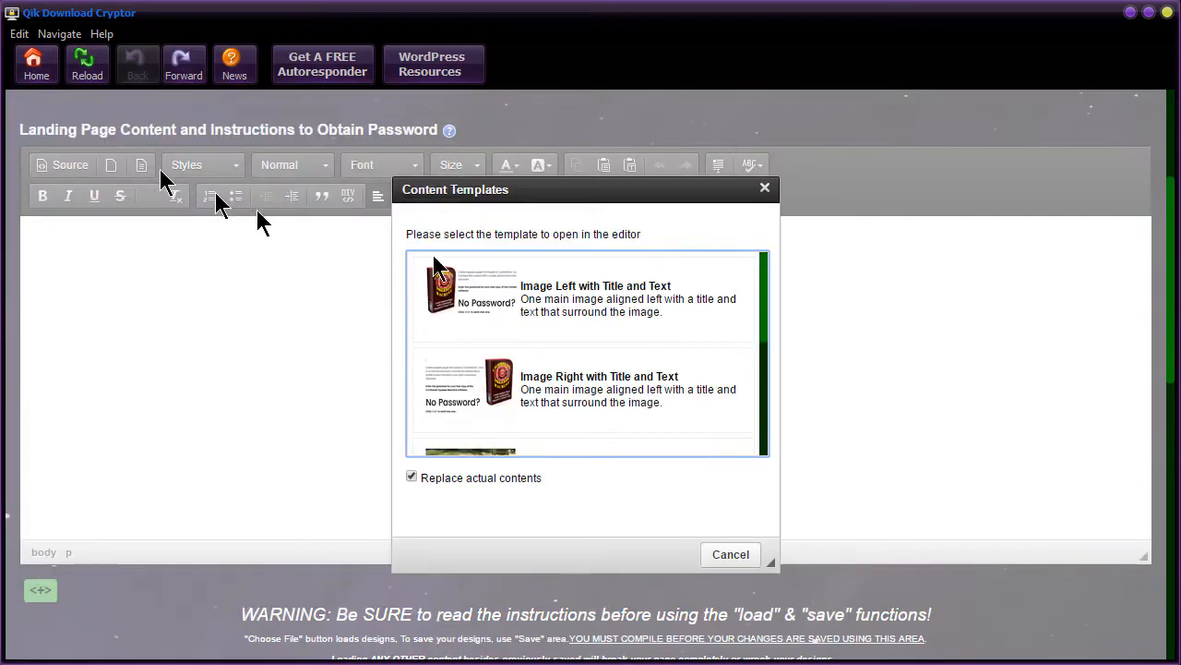
pyautogui.click(501, 306)
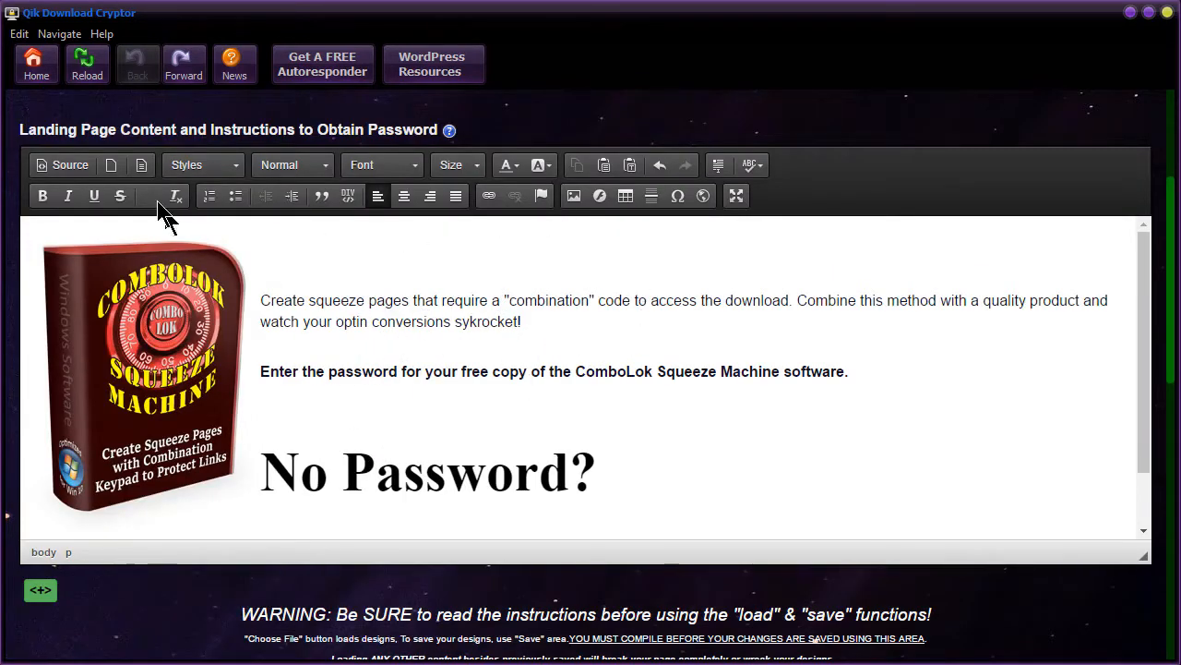
pyautogui.click(116, 168)
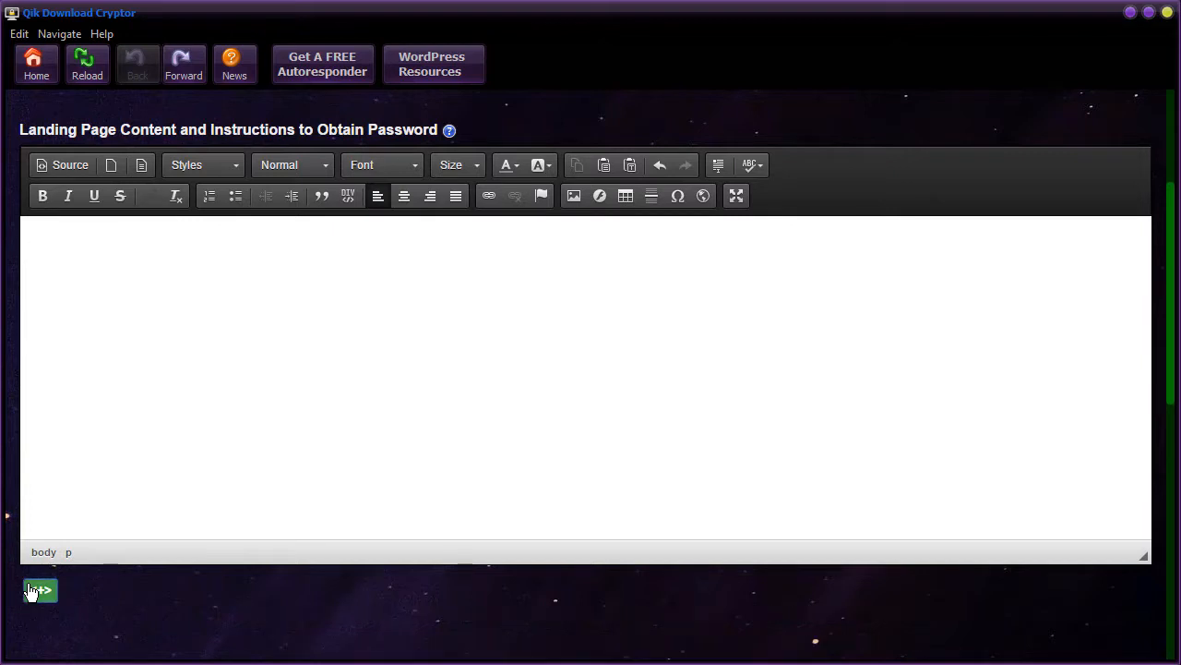
# Step: Load the saved design esw_lander.txt into the landing page content editor and review it through to the password request link
pyautogui.scroll(-3, 290, 612)
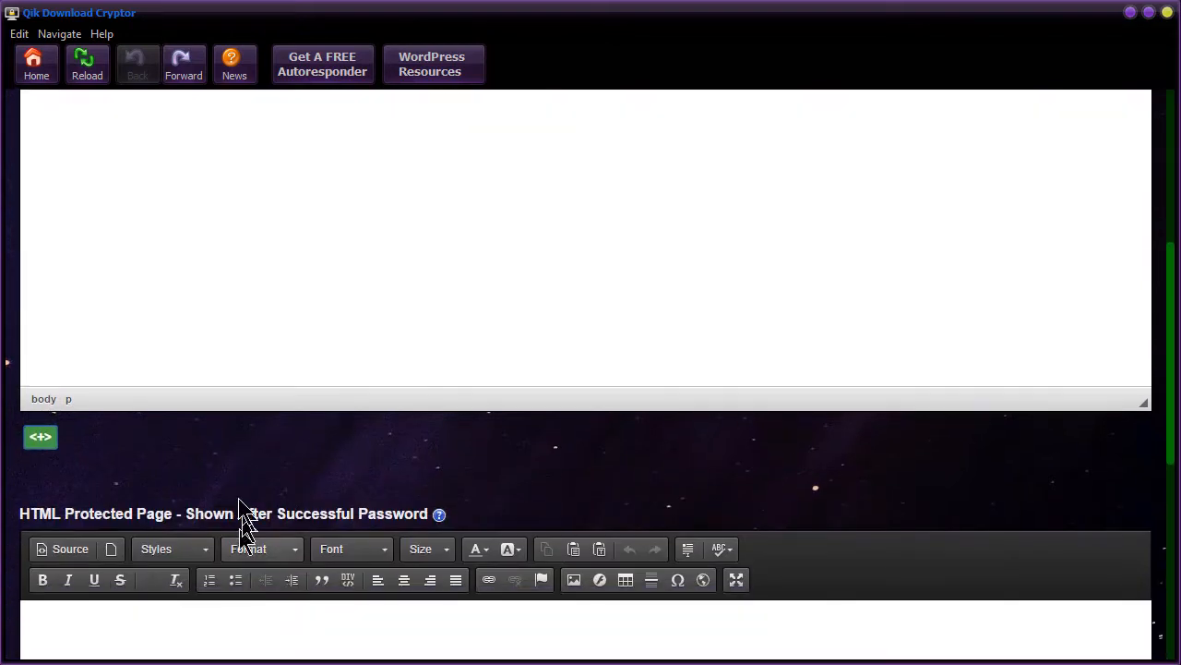
pyautogui.click(46, 440)
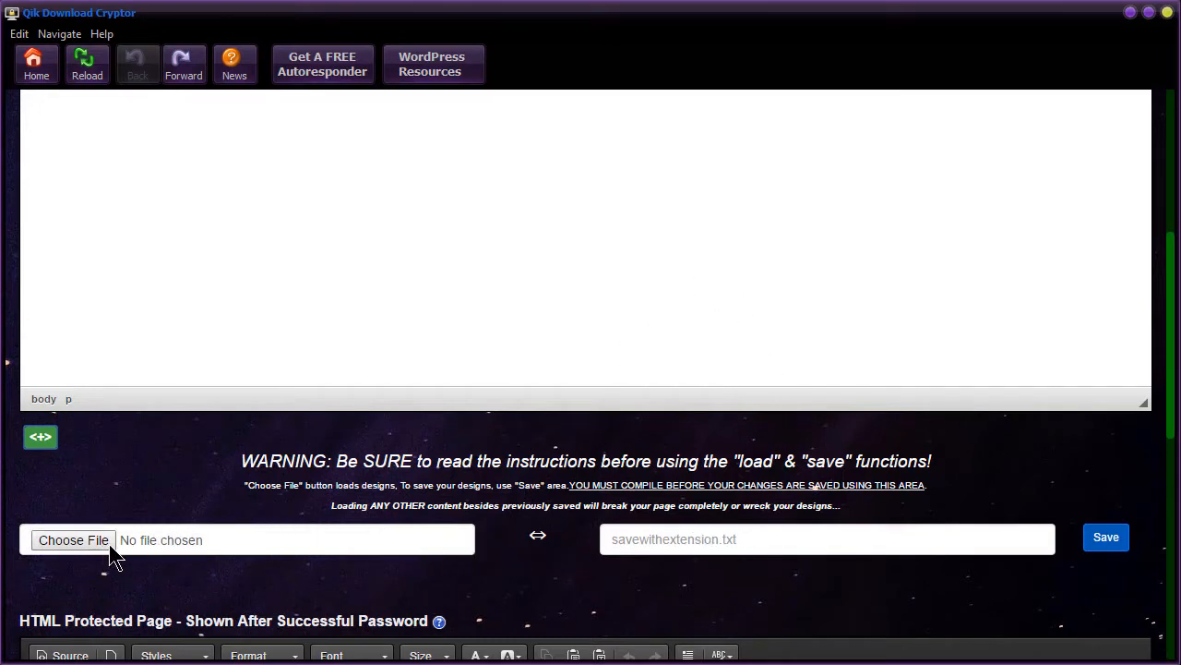
pyautogui.click(81, 548)
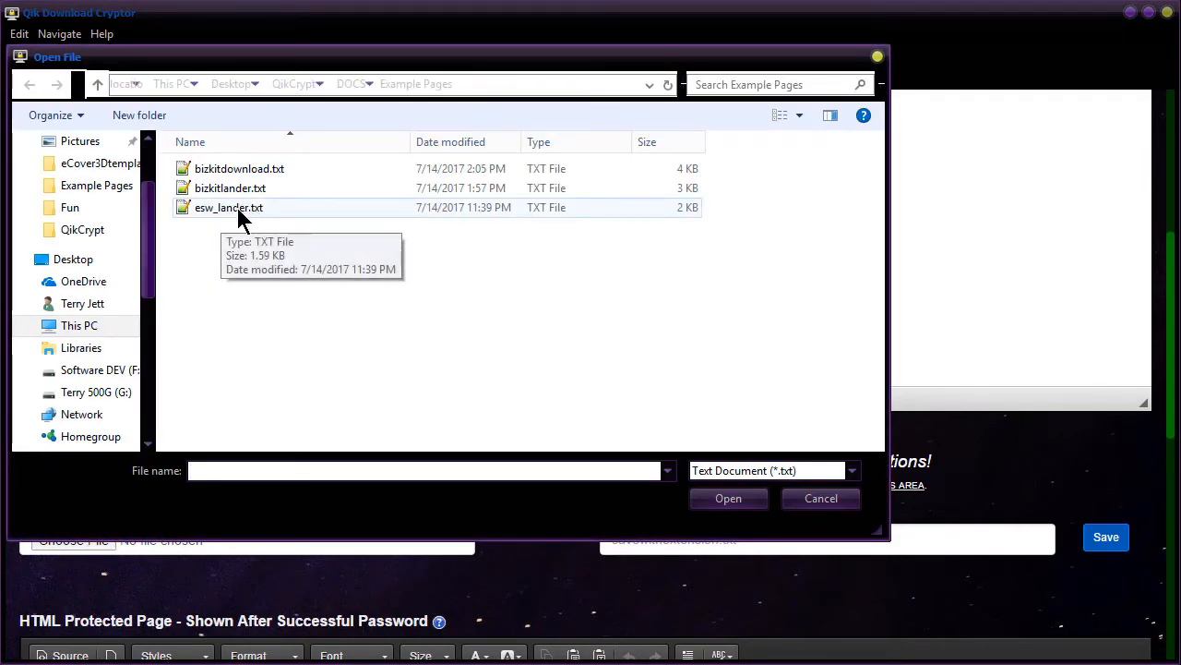
pyautogui.doubleClick(238, 210)
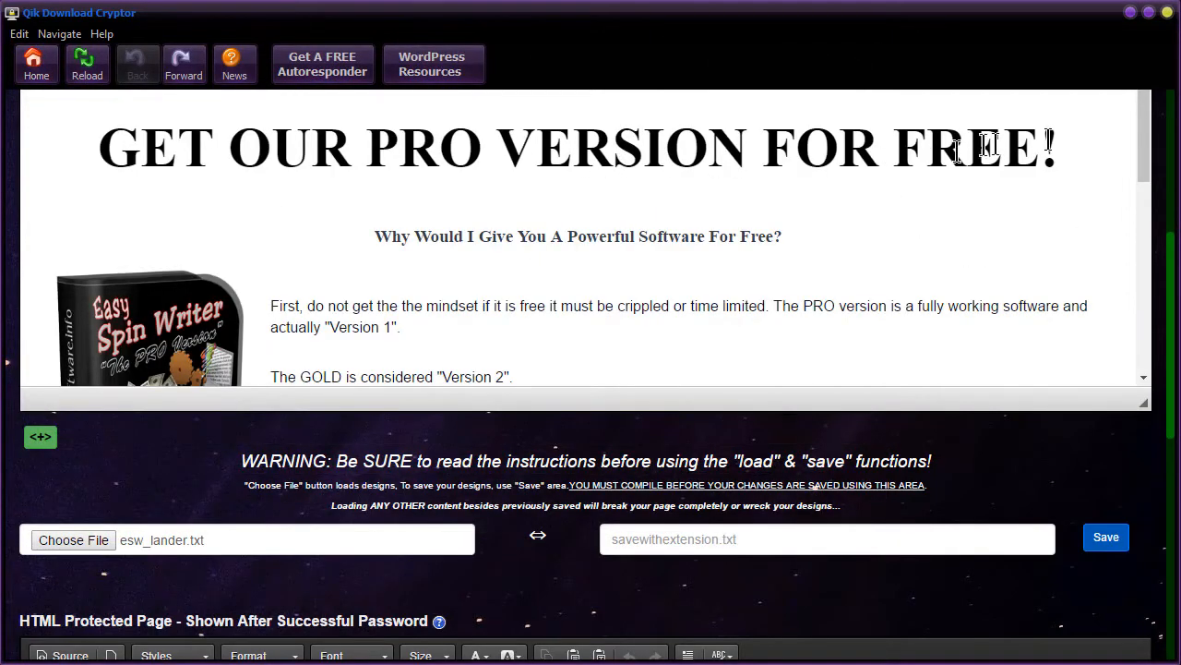
pyautogui.moveTo(1150, 164); pyautogui.dragTo(1145, 356)
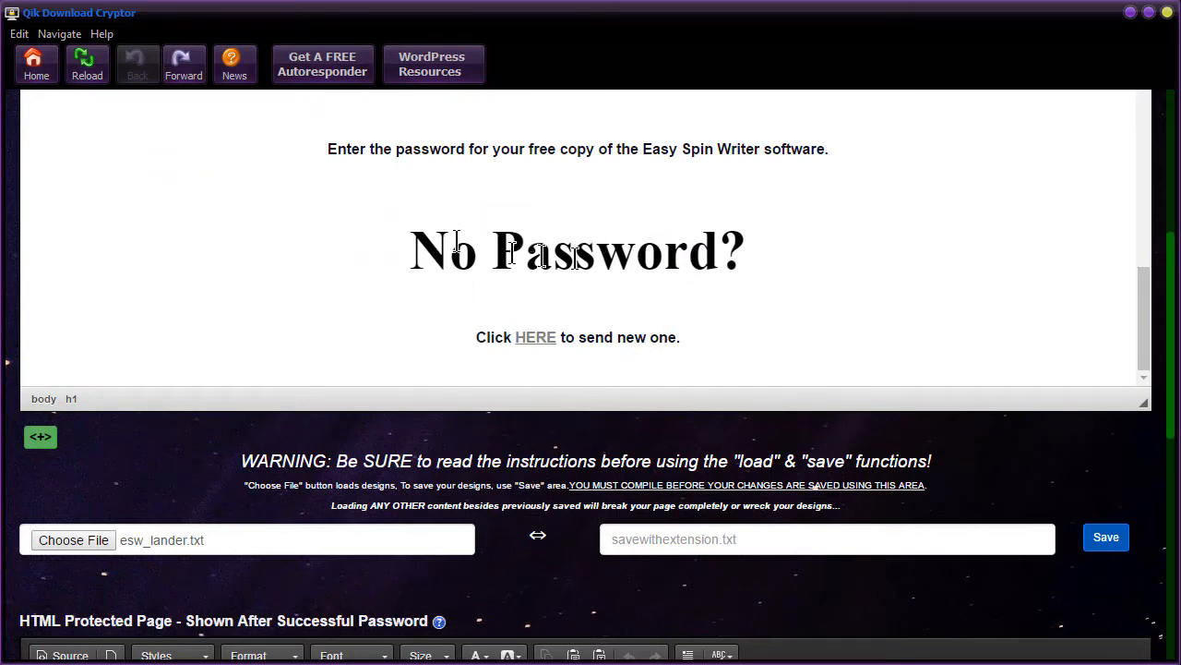
pyautogui.click(692, 332)
# Step: Maximize the HTML Protected Page editor that holds the content shown after a successful password
pyautogui.scroll(-1, 1174, 397)
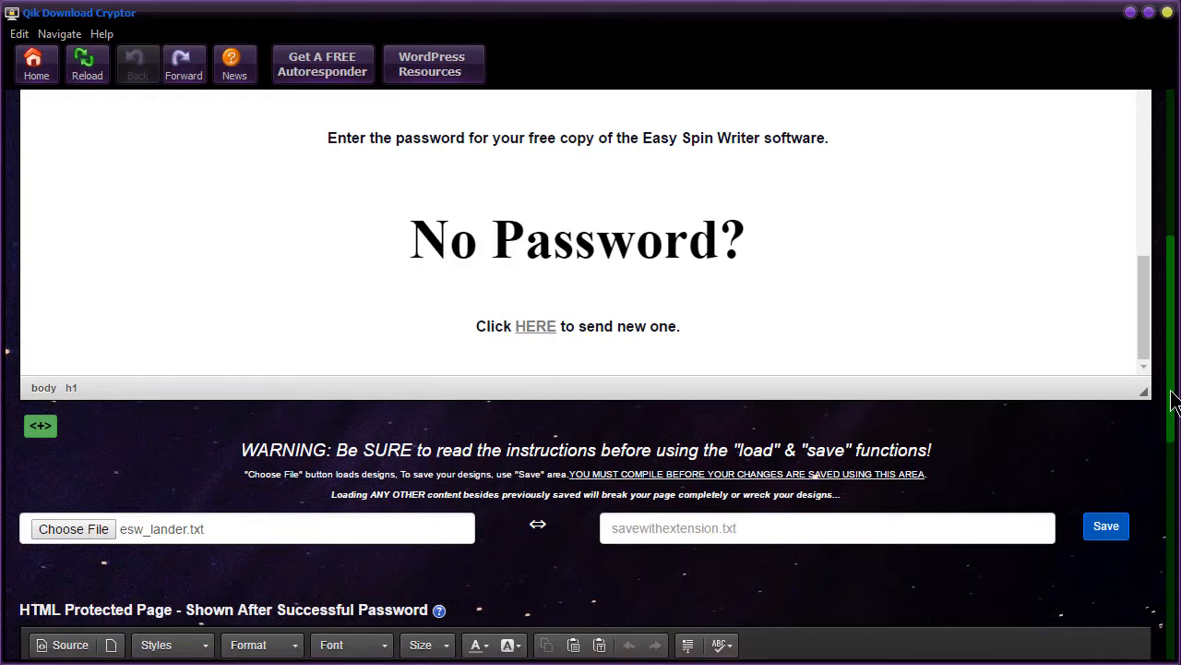
pyautogui.scroll(-2, 1174, 399)
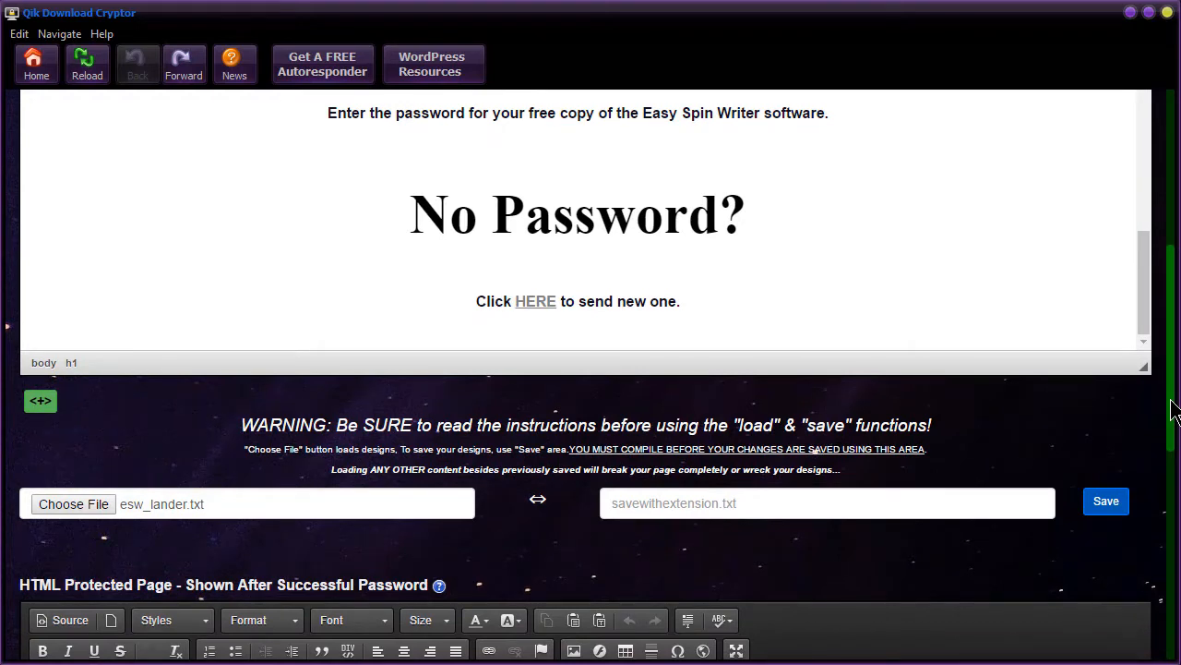
pyautogui.moveTo(1174, 412); pyautogui.dragTo(1174, 558)
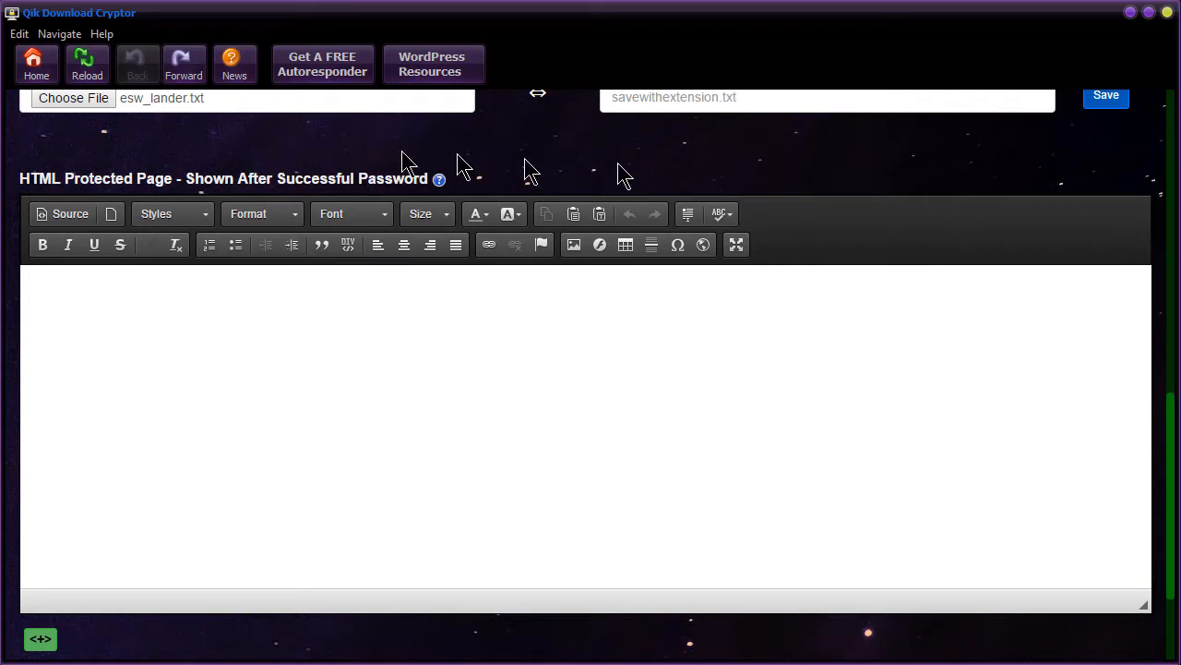
pyautogui.click(736, 245)
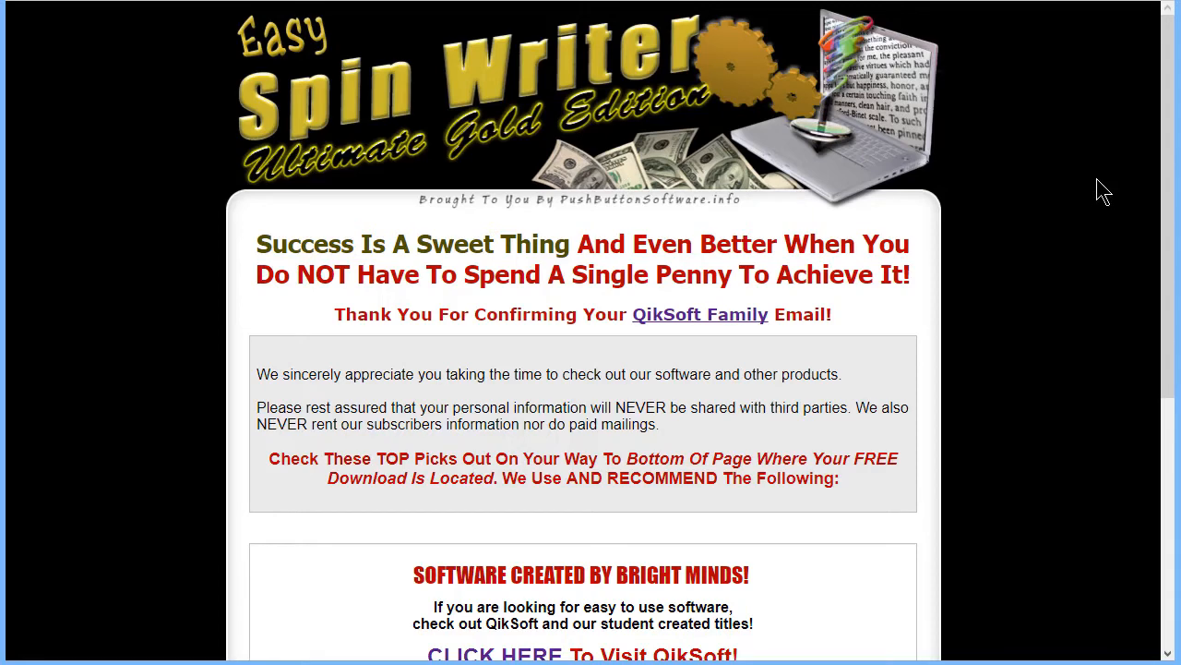
# Step: Switch to the browser and open the page source of the Easy Spin Writer download page
pyautogui.rightClick(131, 217)
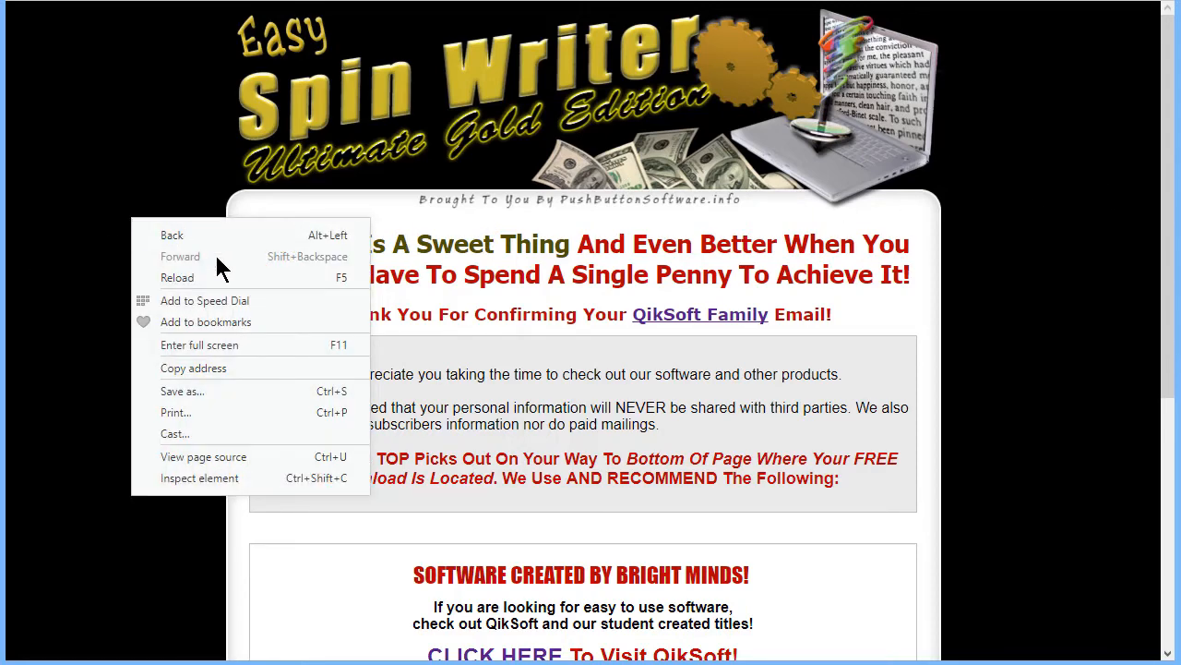
pyautogui.click(155, 129)
pyautogui.rightClick(156, 130)
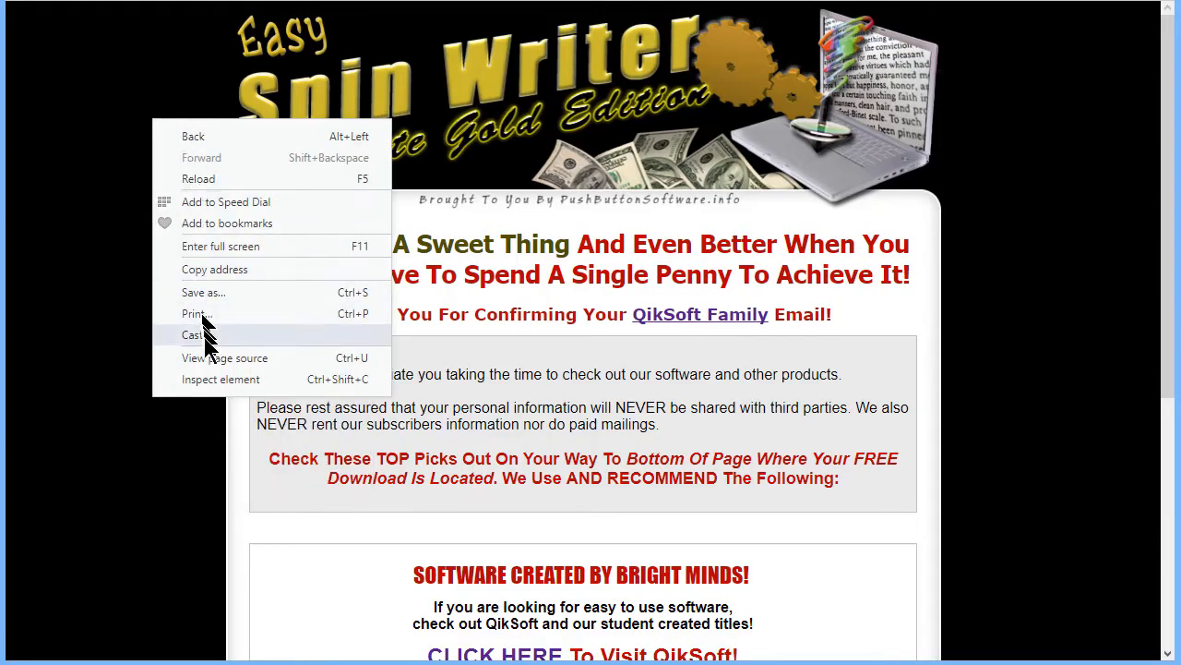
pyautogui.click(202, 349)
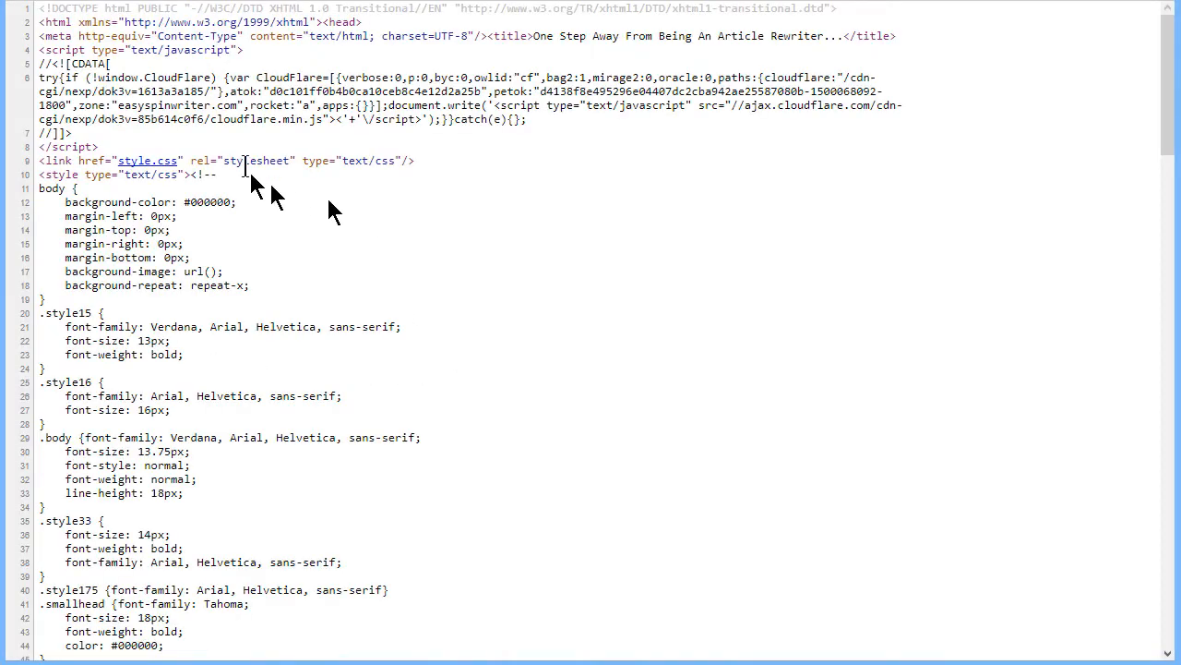
# Step: Copy the source code from the closing html tag up to the opening style tag on line 10
pyautogui.moveTo(1161, 81); pyautogui.dragTo(1142, 605)
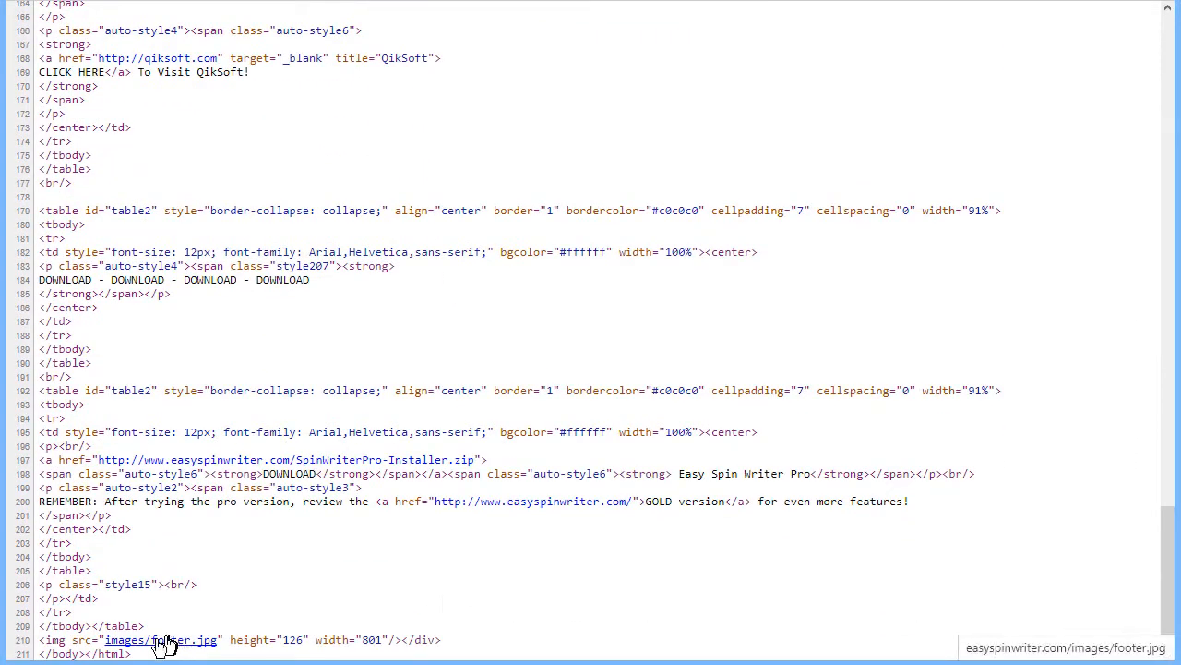
pyautogui.moveTo(154, 656); pyautogui.dragTo(103, 164)
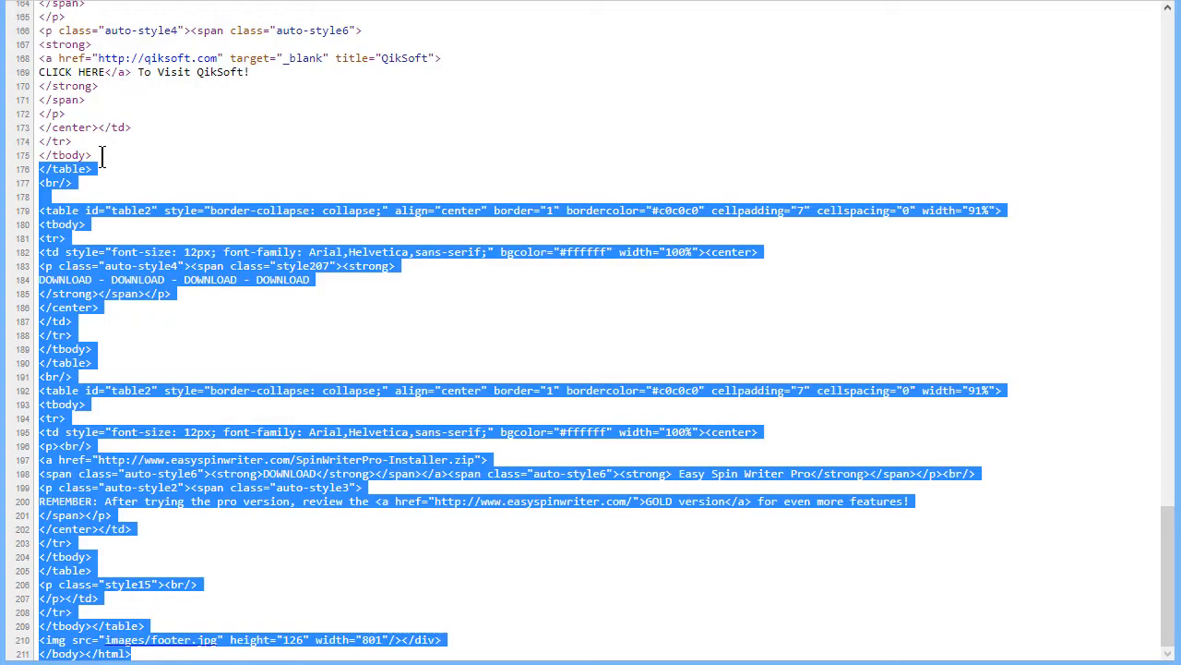
pyautogui.moveTo(102, 157)
pyautogui.mouseDown()
pyautogui.moveTo(92, 9)
pyautogui.moveTo(38, 5)
pyautogui.moveTo(83, 102)
pyautogui.moveTo(81, 159)
pyautogui.mouseUp()
pyautogui.moveTo(74, 162); pyautogui.dragTo(32, 175)
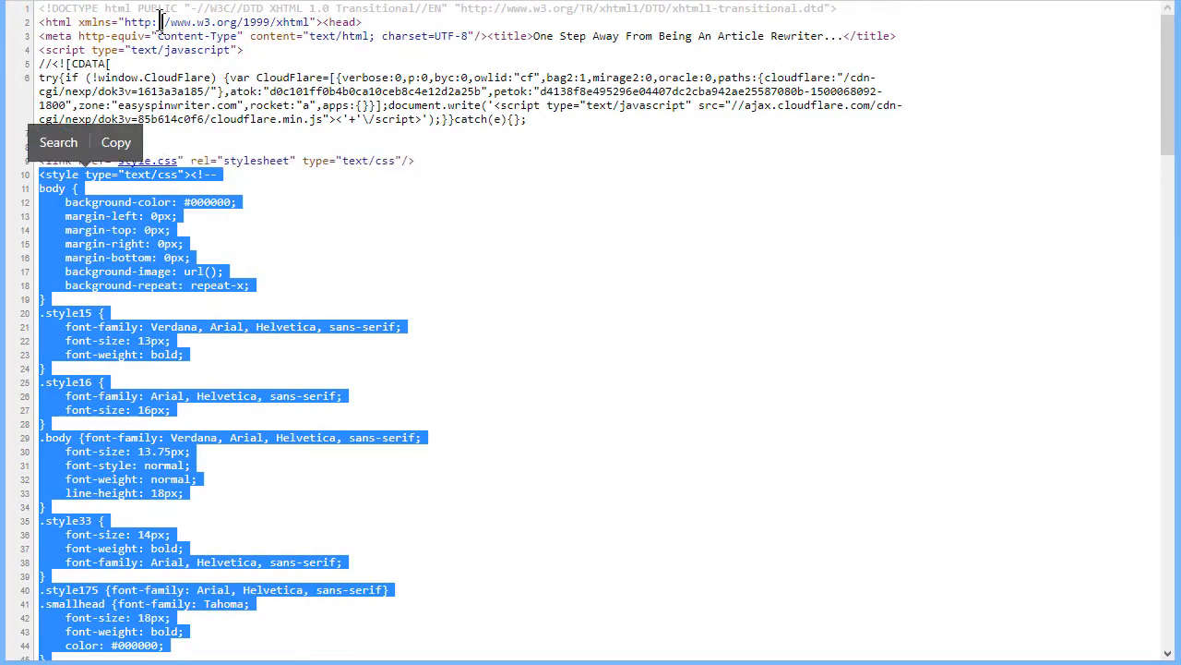
pyautogui.click(130, 140)
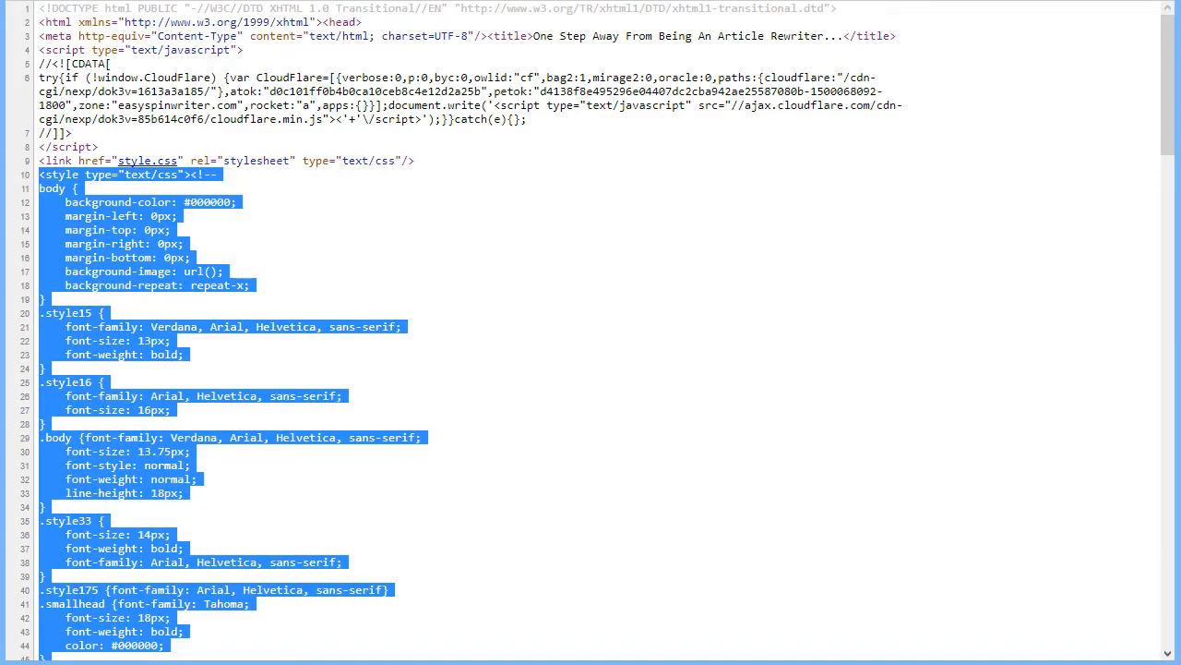
# Step: Switch back to Qik Download Cryptor and paste the copied HTML into the protected page editor's source view
pyautogui.hotkey('ctrl', 'shift', 'Tab')
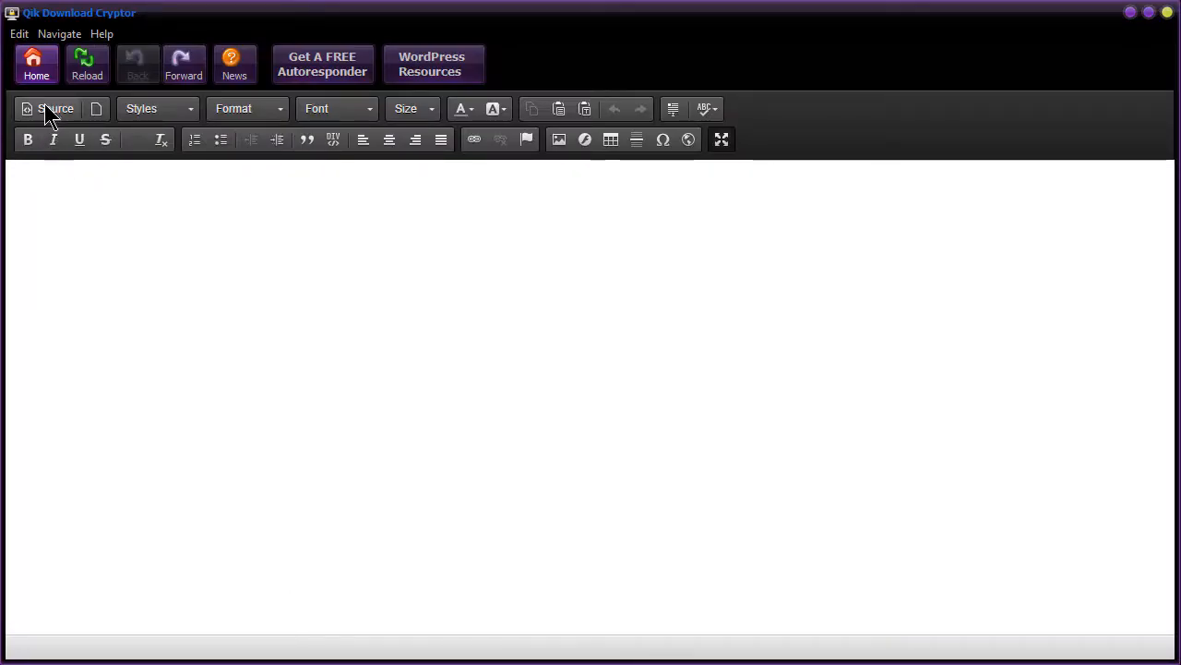
pyautogui.click(45, 107)
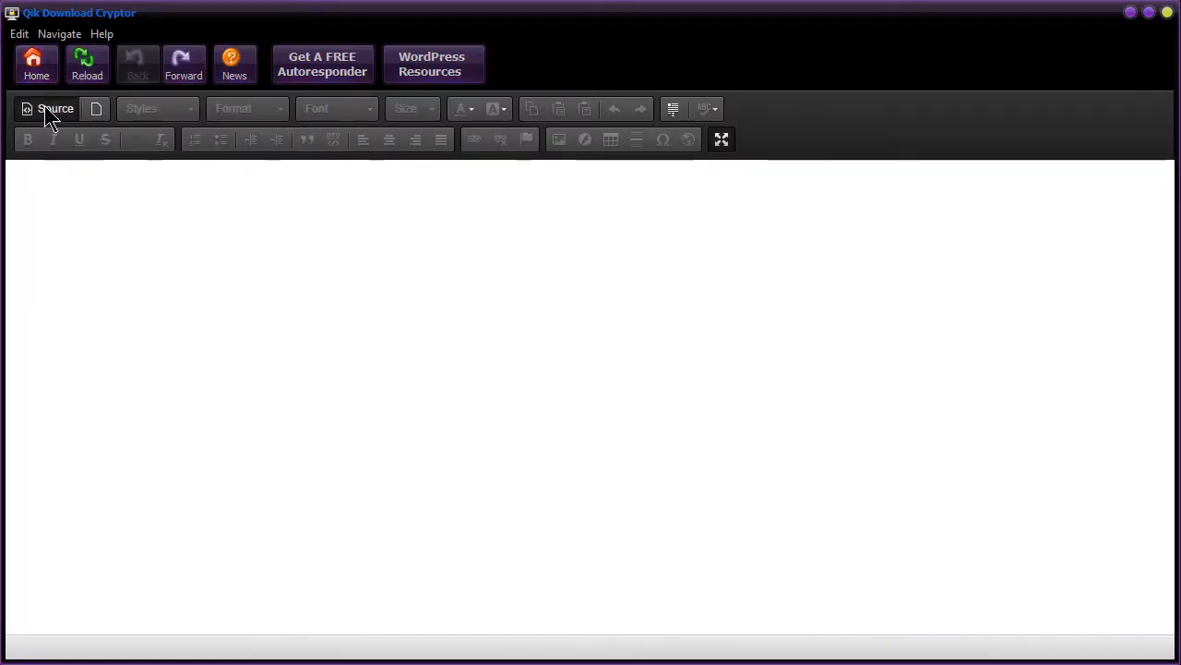
pyautogui.rightClick(70, 183)
pyautogui.click(108, 232)
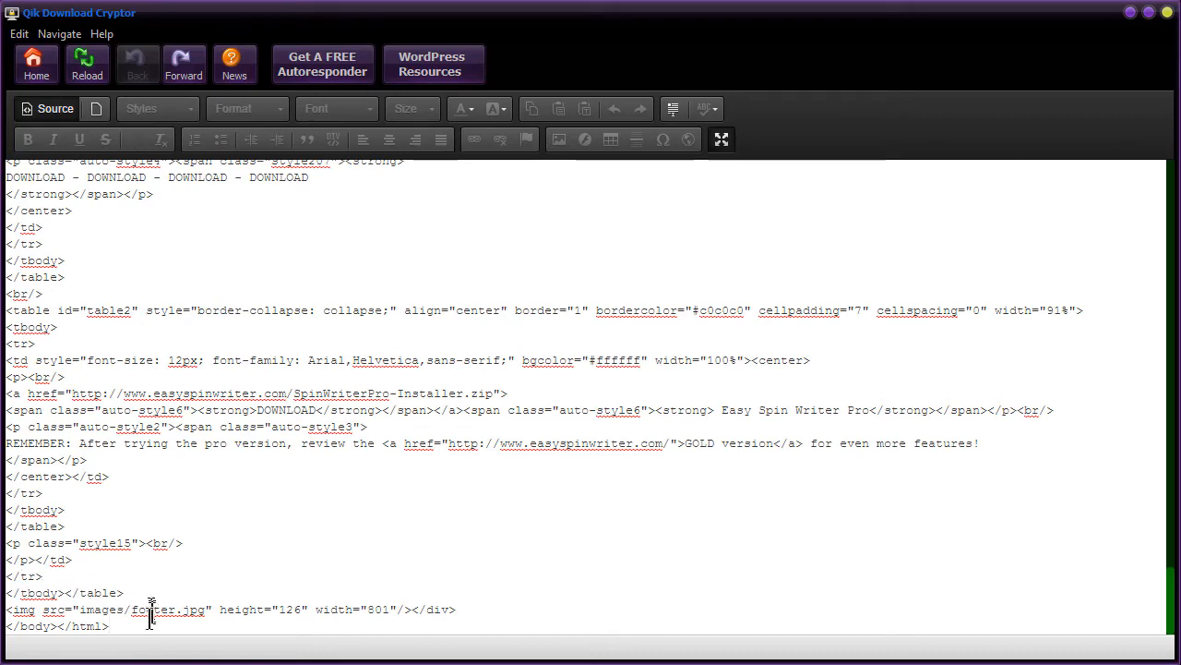
pyautogui.click(76, 609)
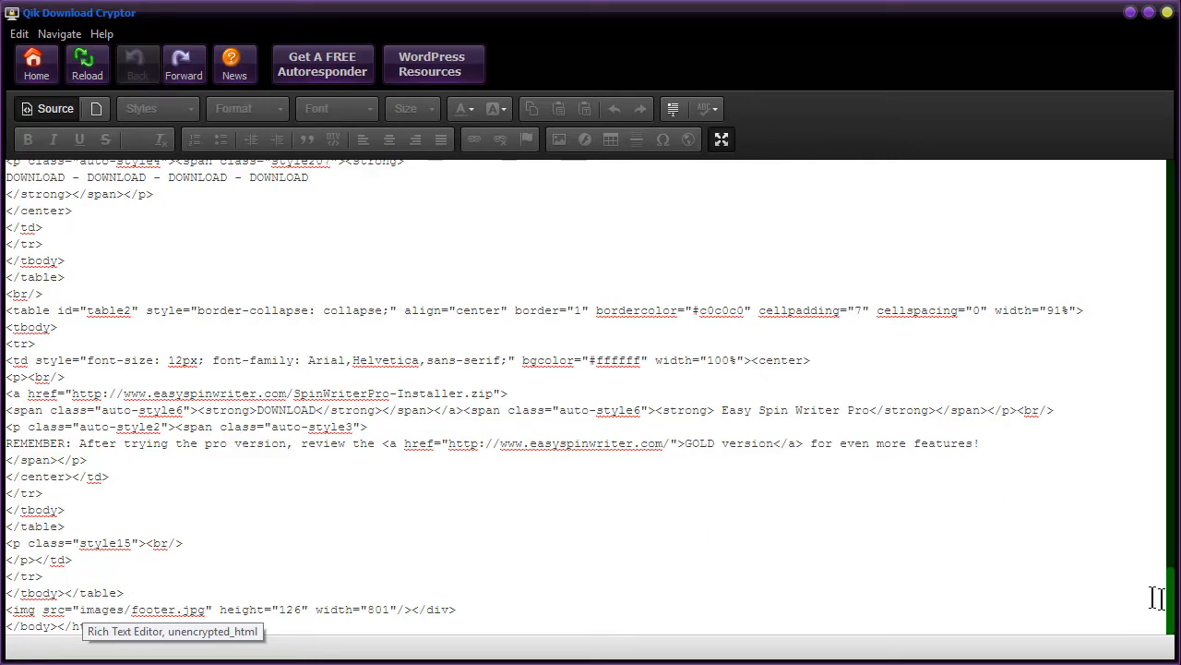
# Step: Preview the pasted page in rendered form, checking its text and header image, and return to the source view
pyautogui.click(54, 108)
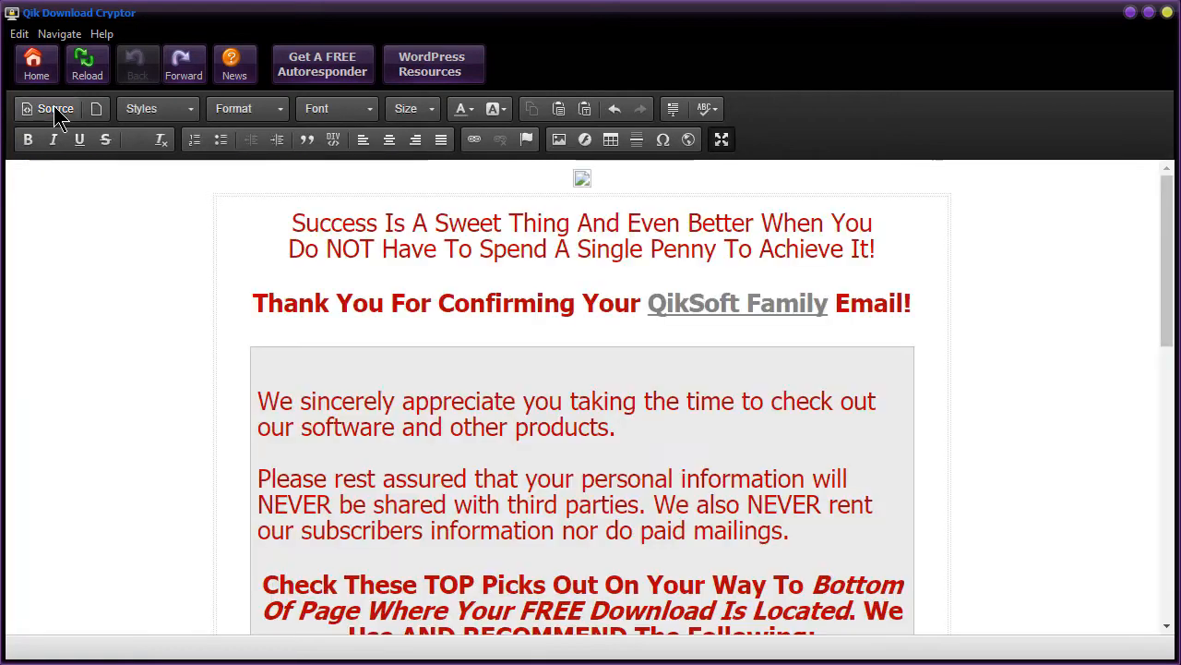
pyautogui.scroll(-3, 688, 364)
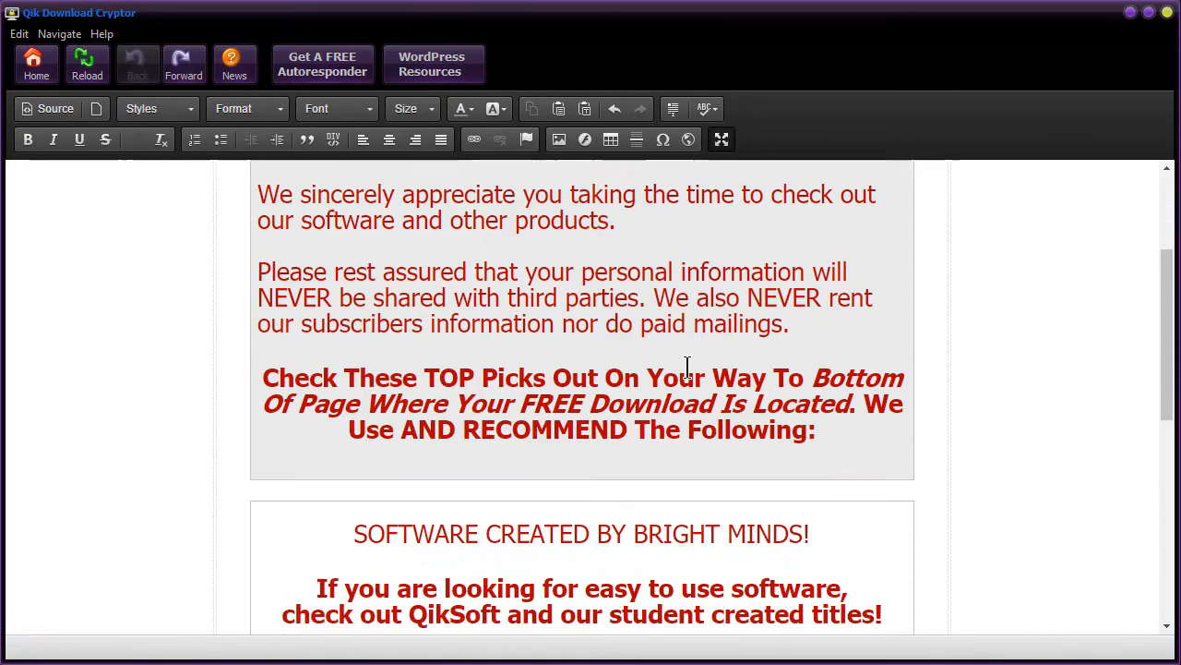
pyautogui.scroll(-5, 687, 365)
pyautogui.scroll(8, 691, 369)
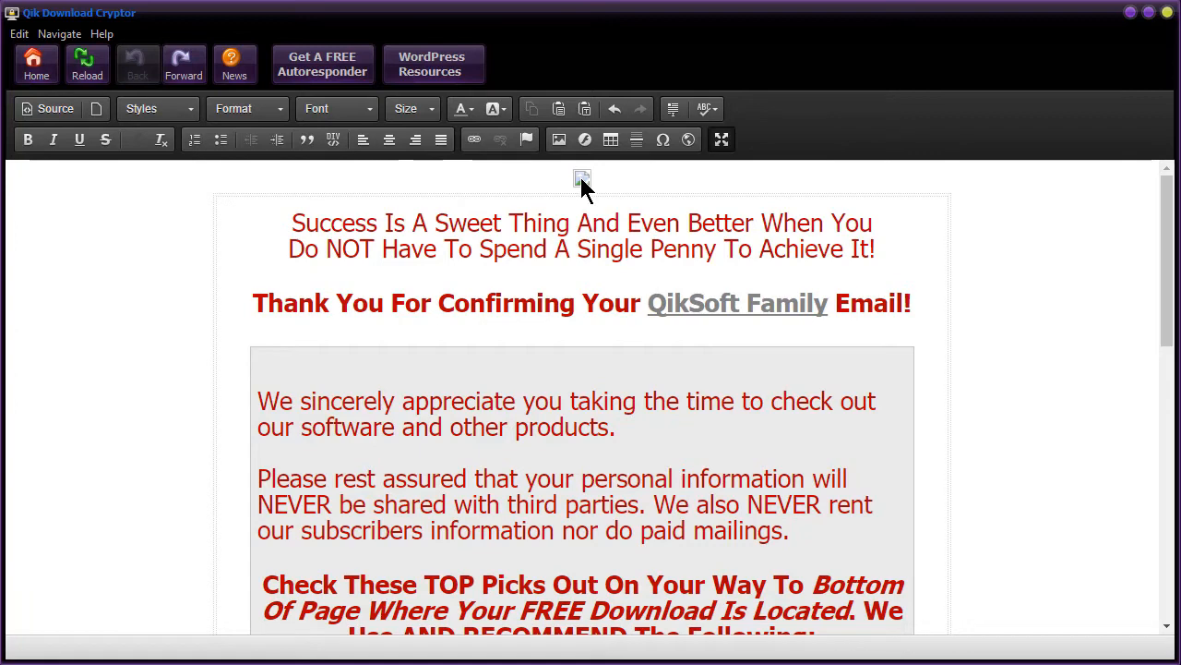
pyautogui.click(51, 107)
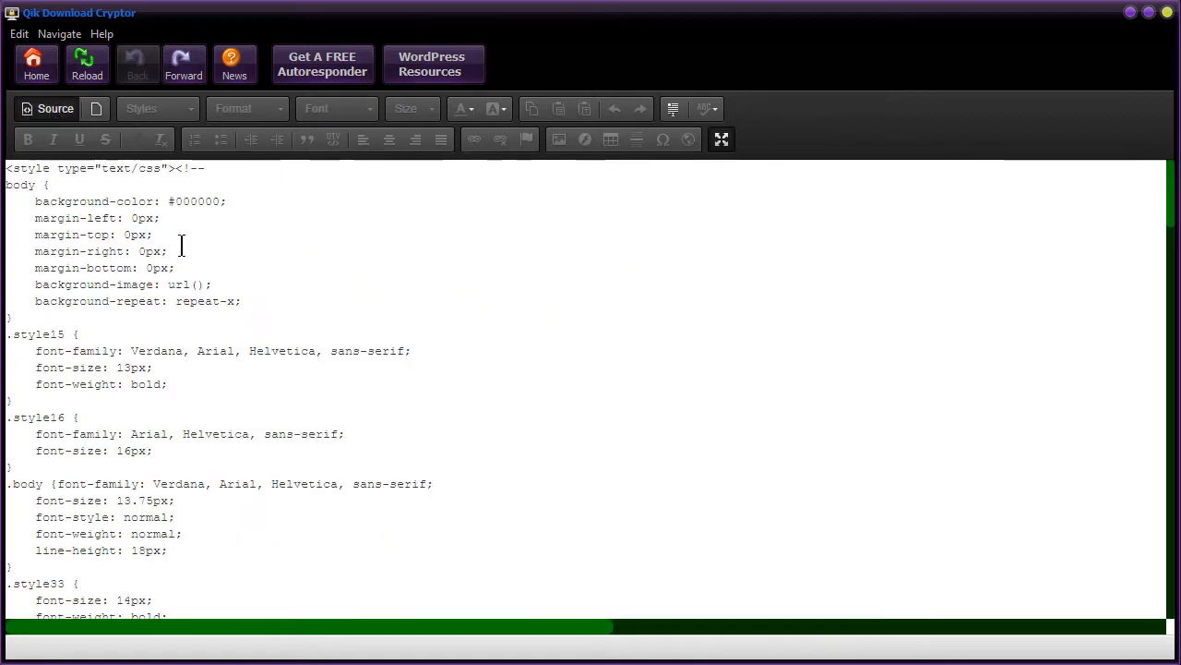
pyautogui.hotkey('alt', 'Tab')
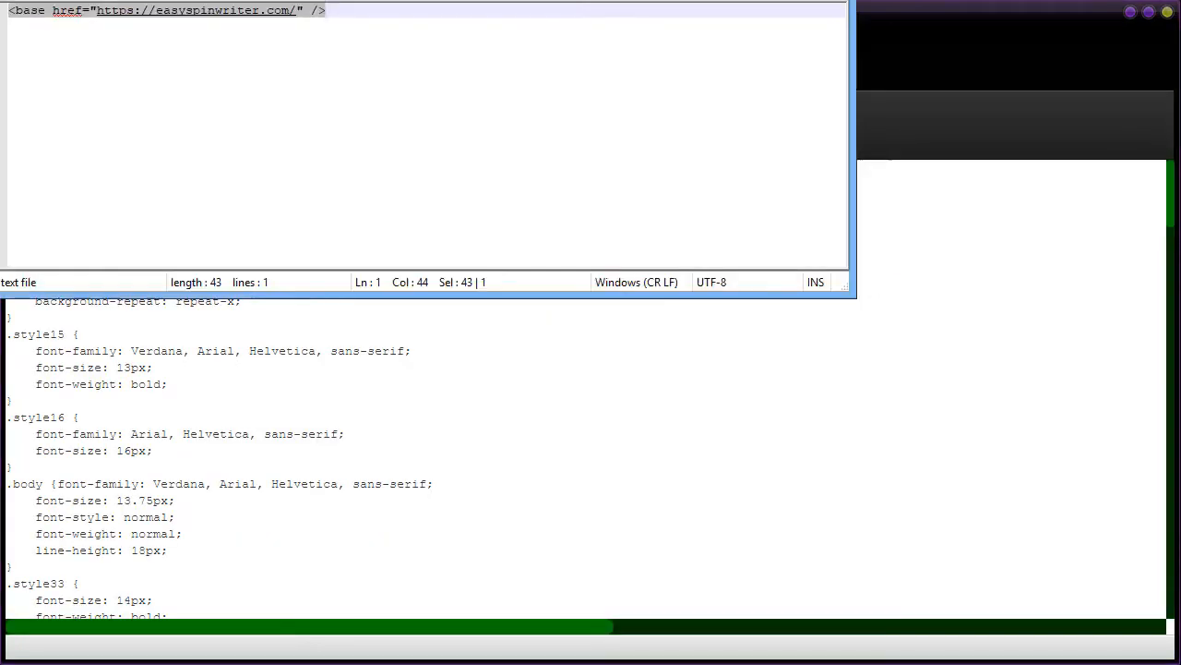
pyautogui.rightClick(122, 26)
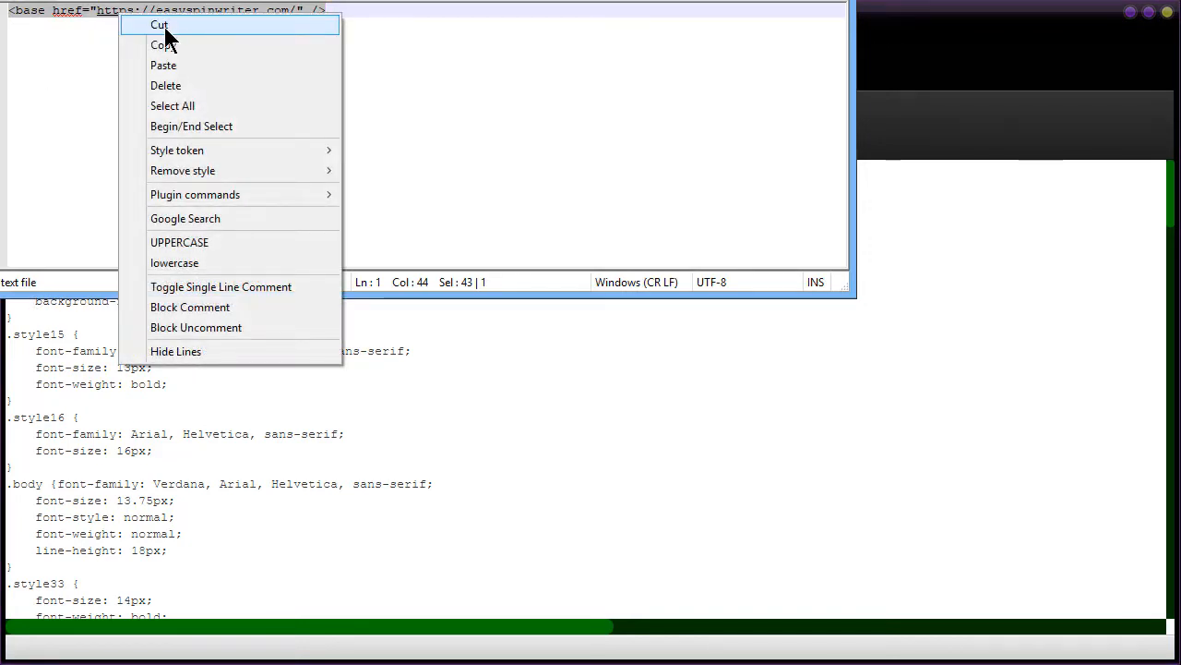
pyautogui.click(166, 44)
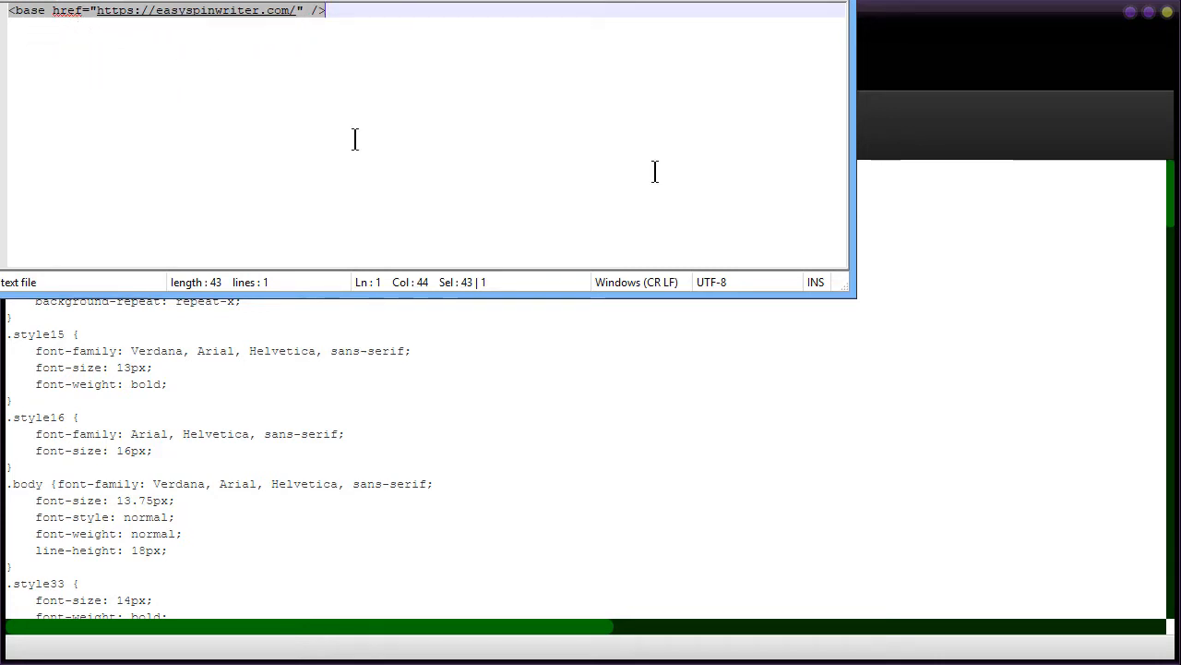
pyautogui.click(963, 126)
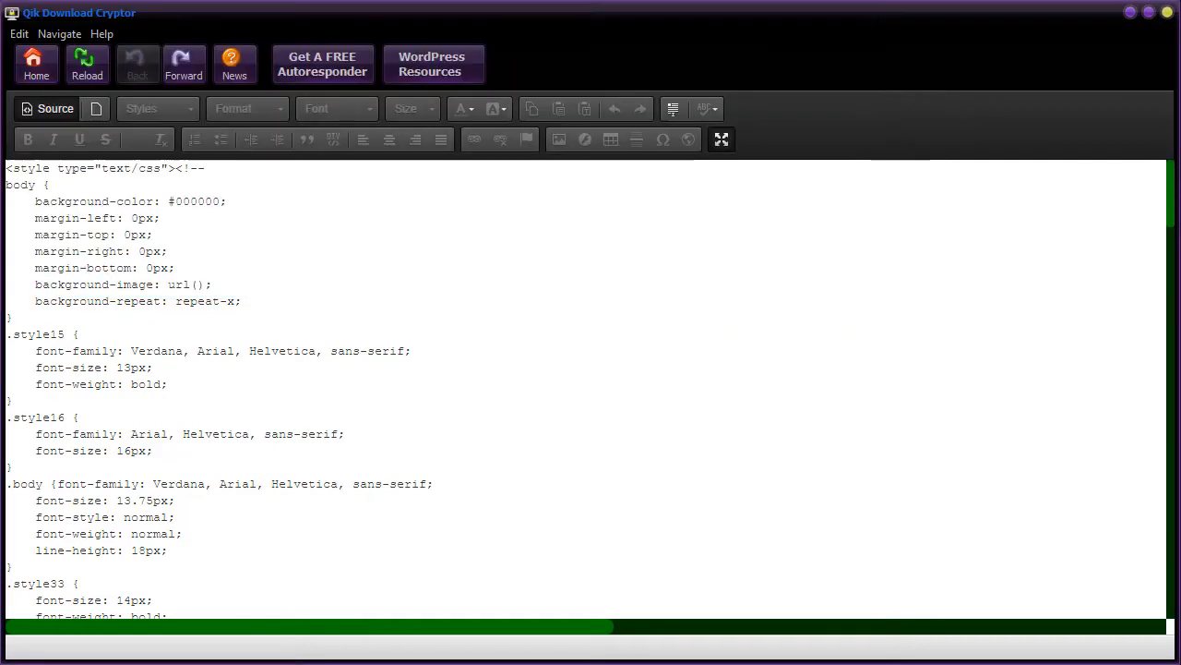
pyautogui.click(6, 170)
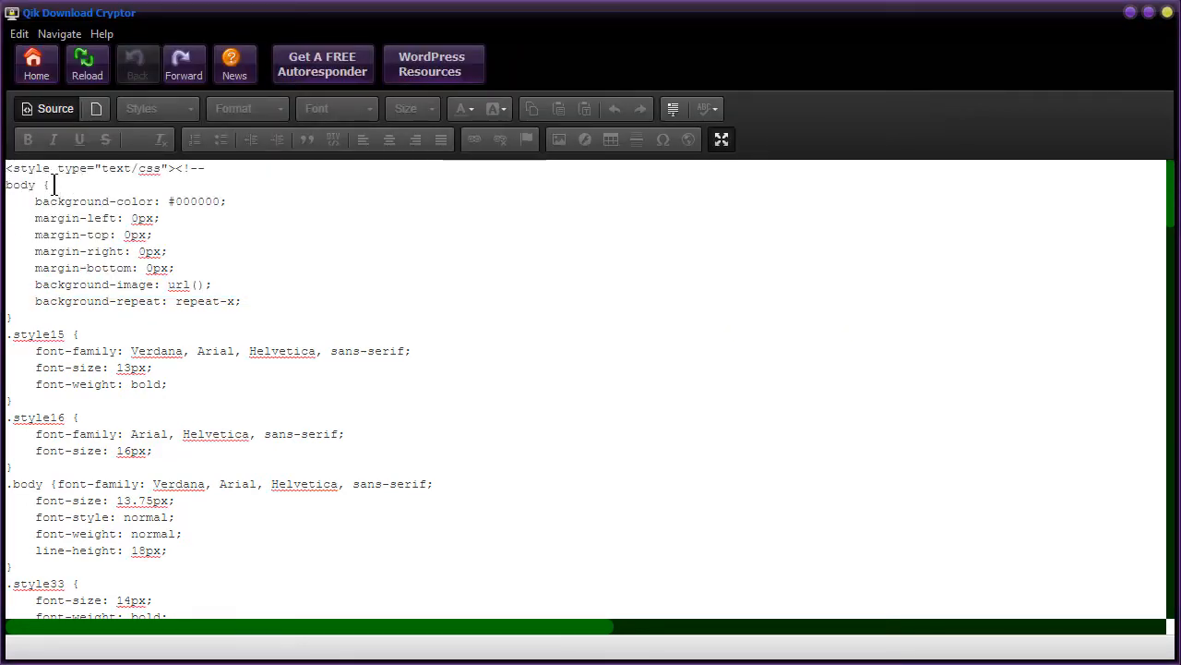
pyautogui.write('<base href="https://easyspinwriter.com/" />')
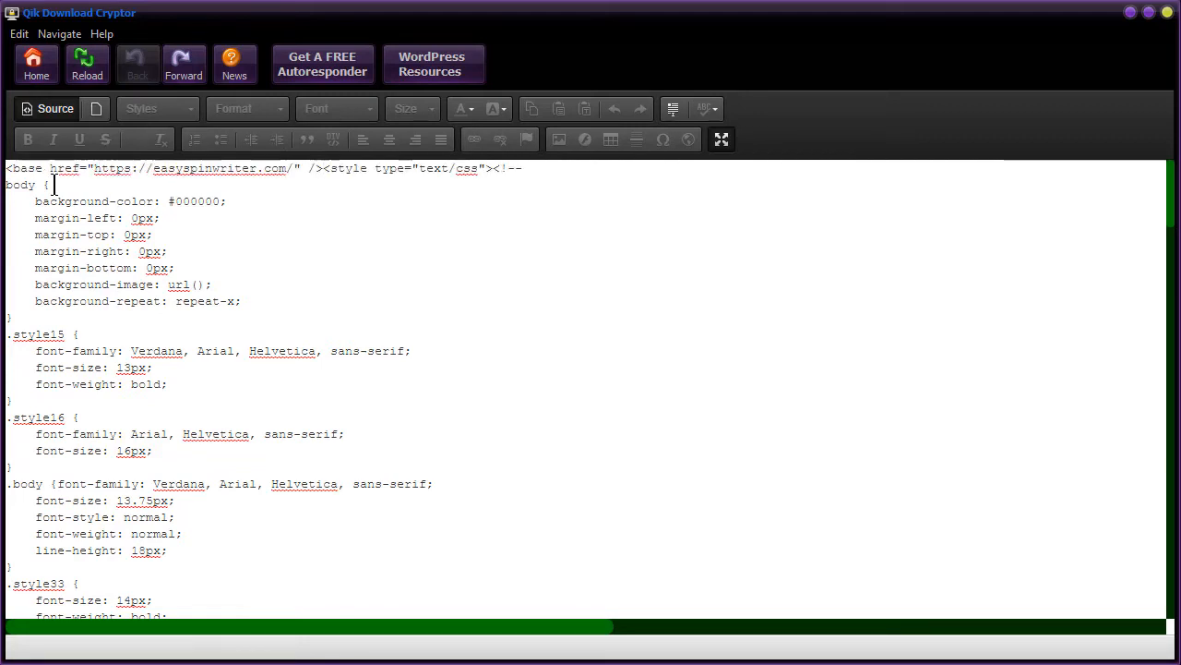
pyautogui.press('Return')
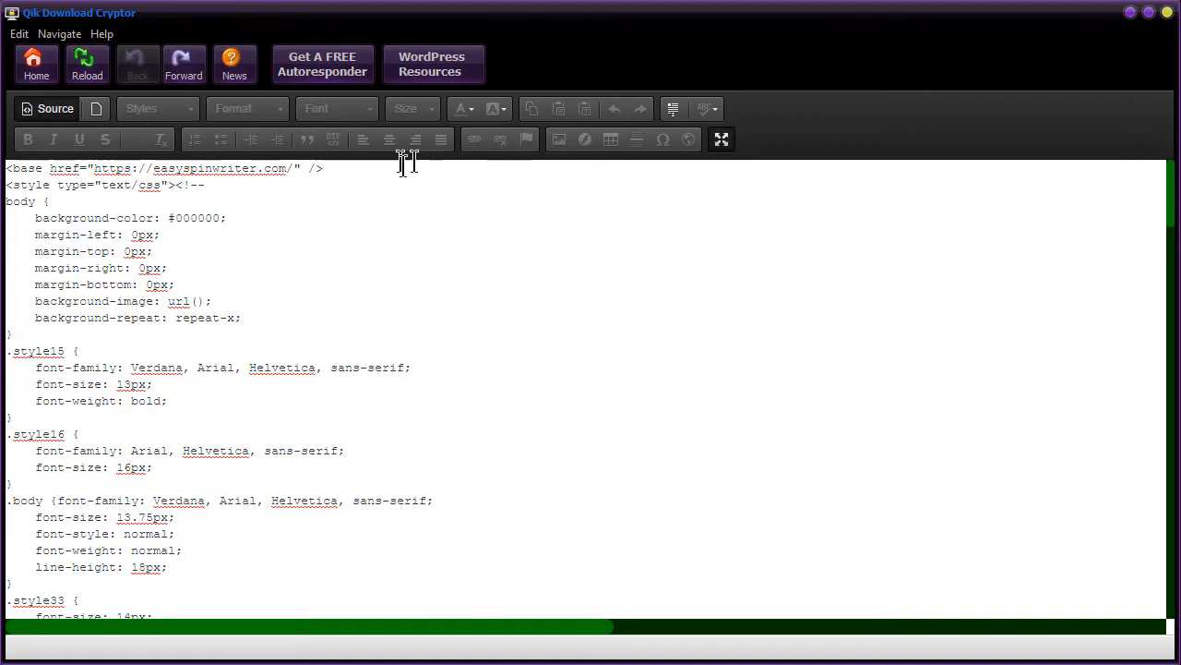
# Step: Show the protected page in rendered form and examine it from the header image through the download section to the footer
pyautogui.click(39, 108)
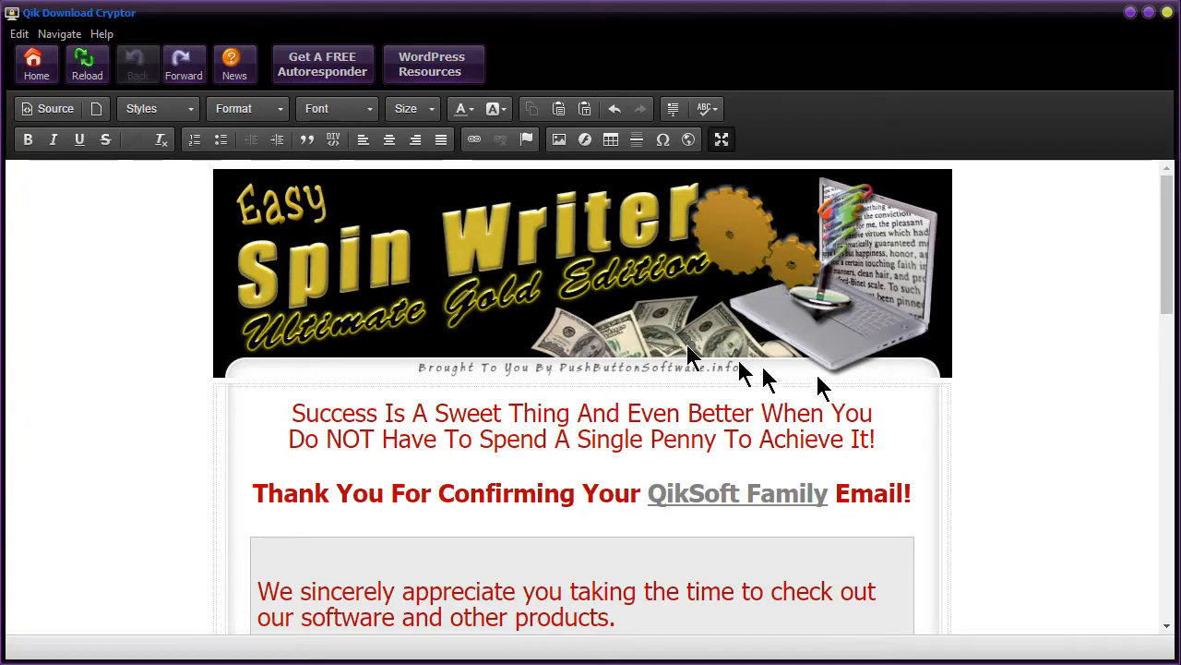
pyautogui.scroll(-1, 994, 387)
pyautogui.scroll(-10, 994, 387)
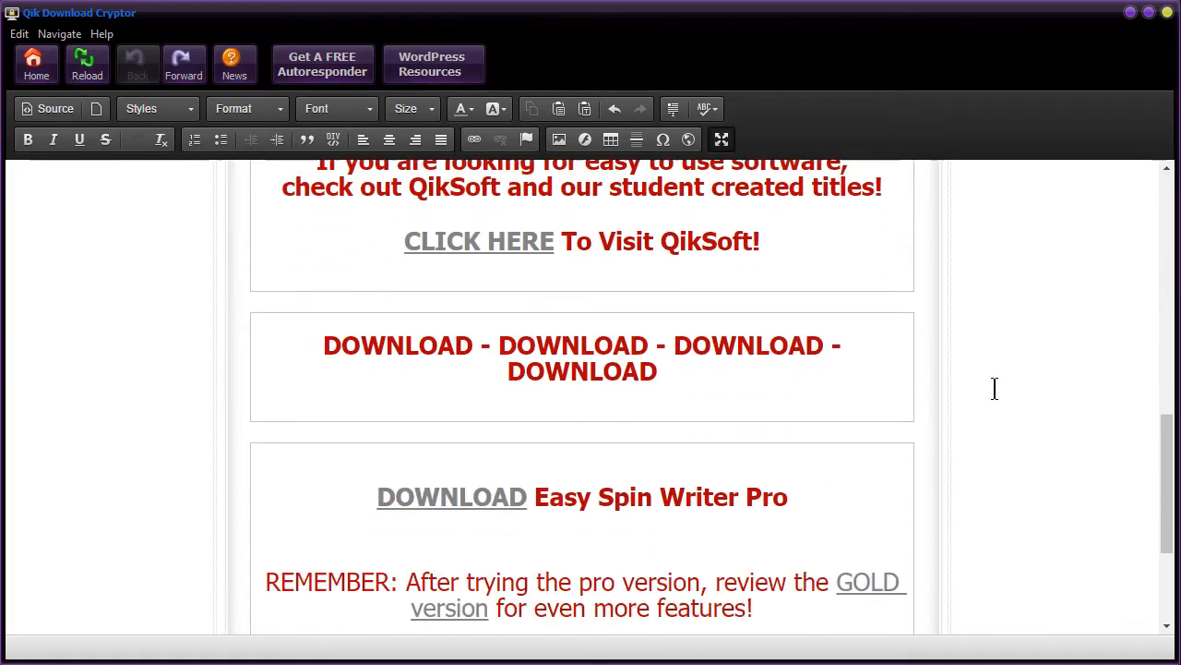
pyautogui.scroll(10, 996, 388)
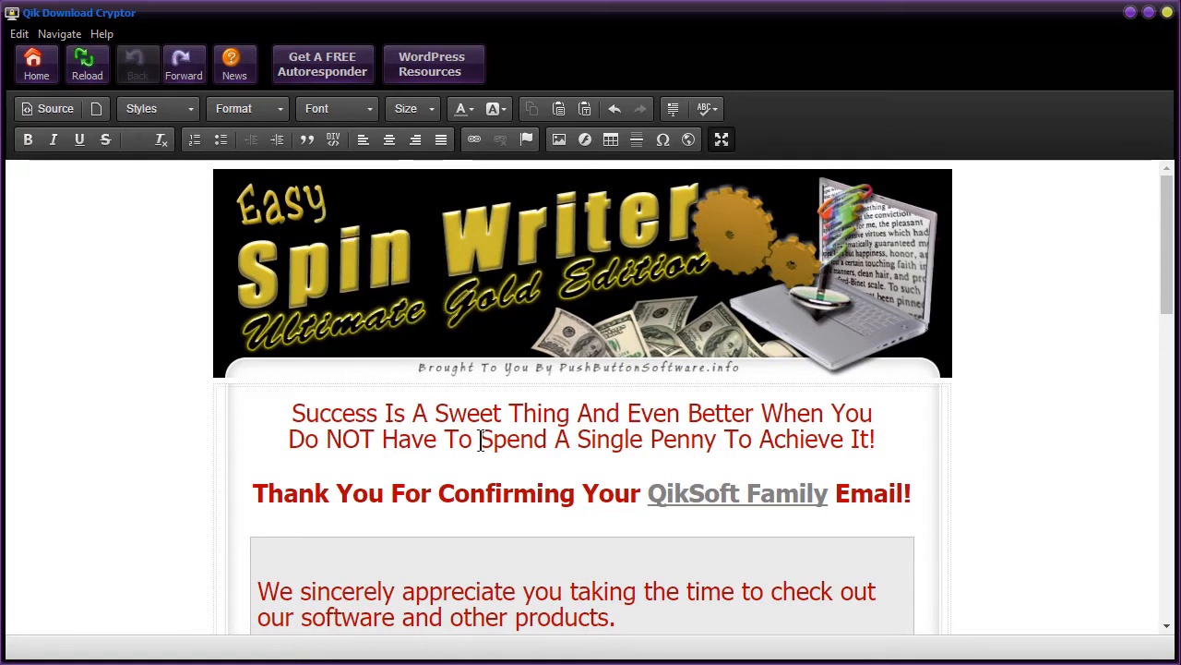
pyautogui.scroll(-3, 479, 439)
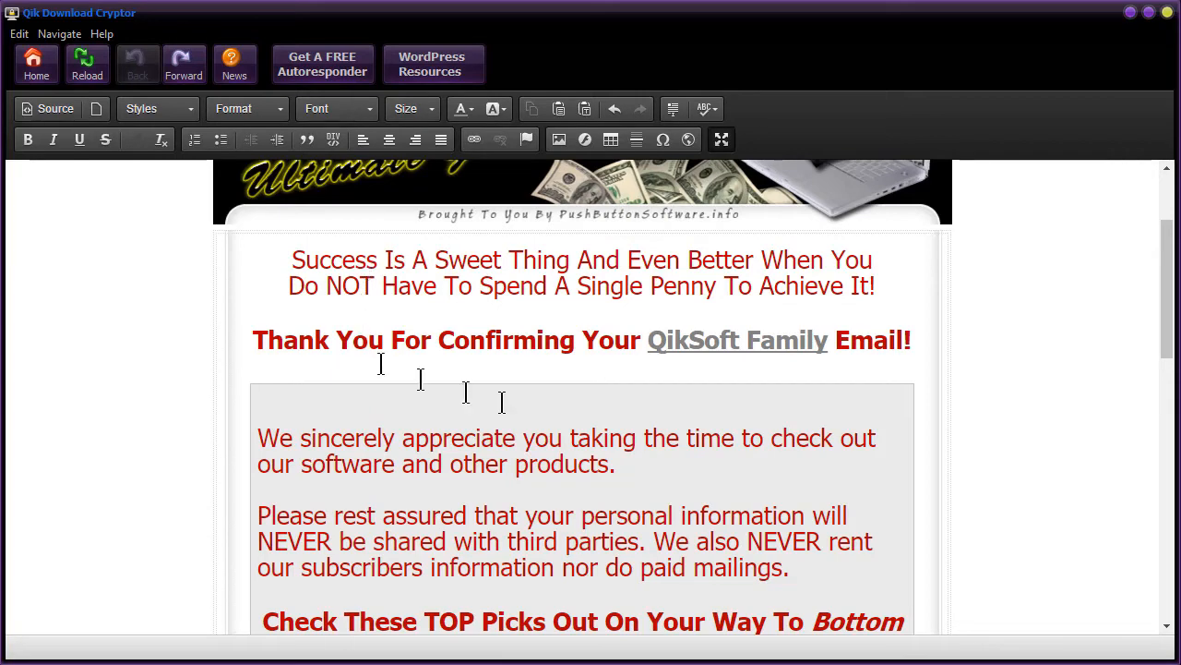
pyautogui.click(665, 428)
pyautogui.scroll(-3, 704, 427)
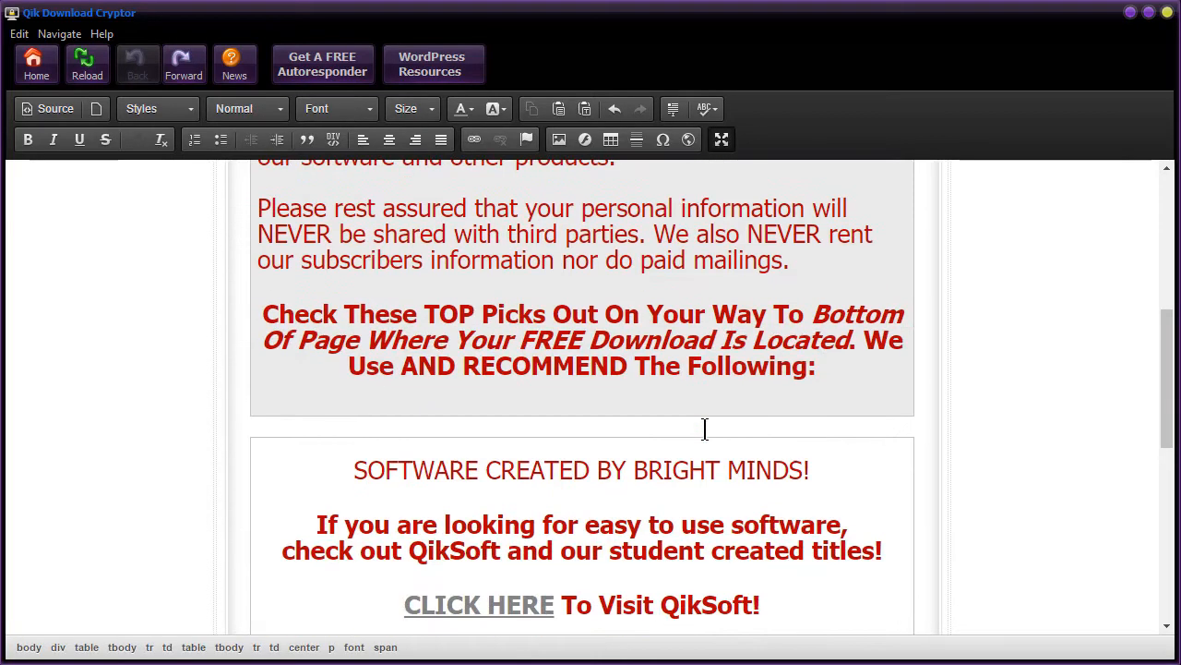
pyautogui.scroll(-3, 409, 456)
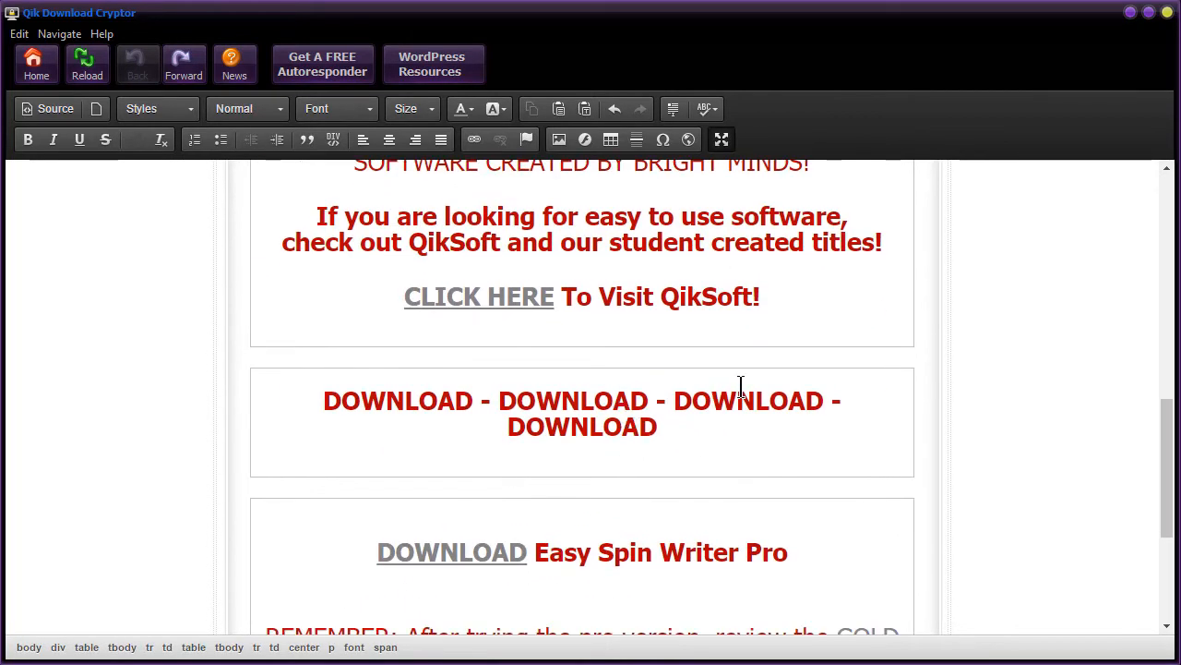
pyautogui.scroll(-3, 740, 387)
pyautogui.scroll(2, 740, 387)
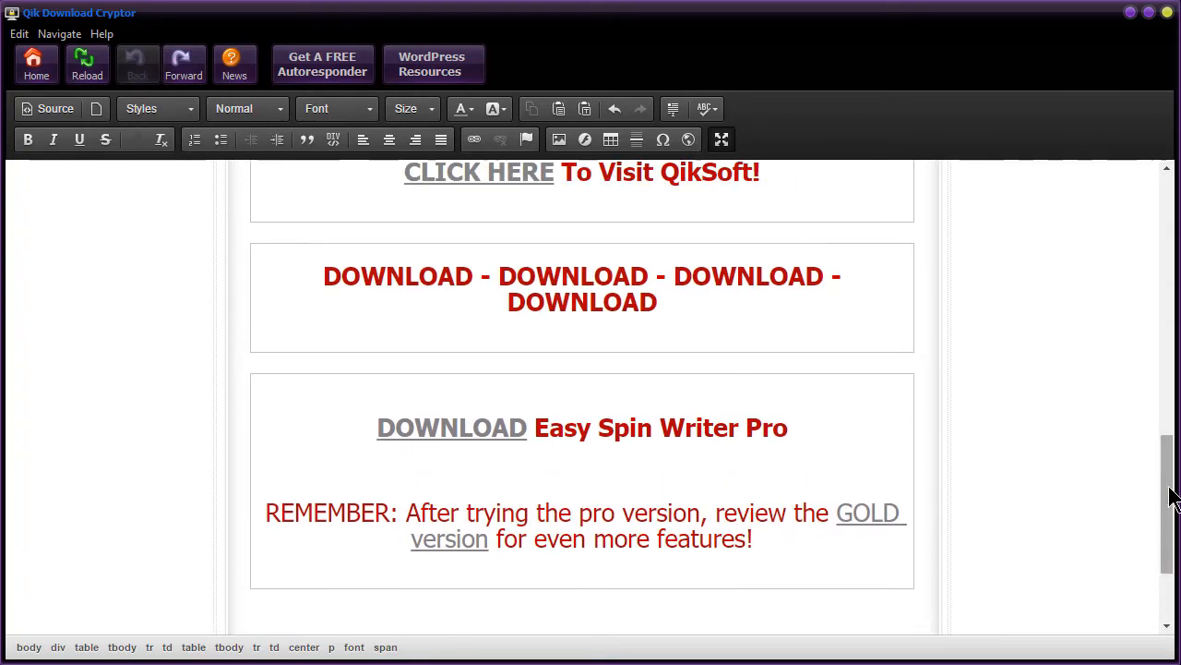
pyautogui.moveTo(1170, 497); pyautogui.dragTo(1170, 549)
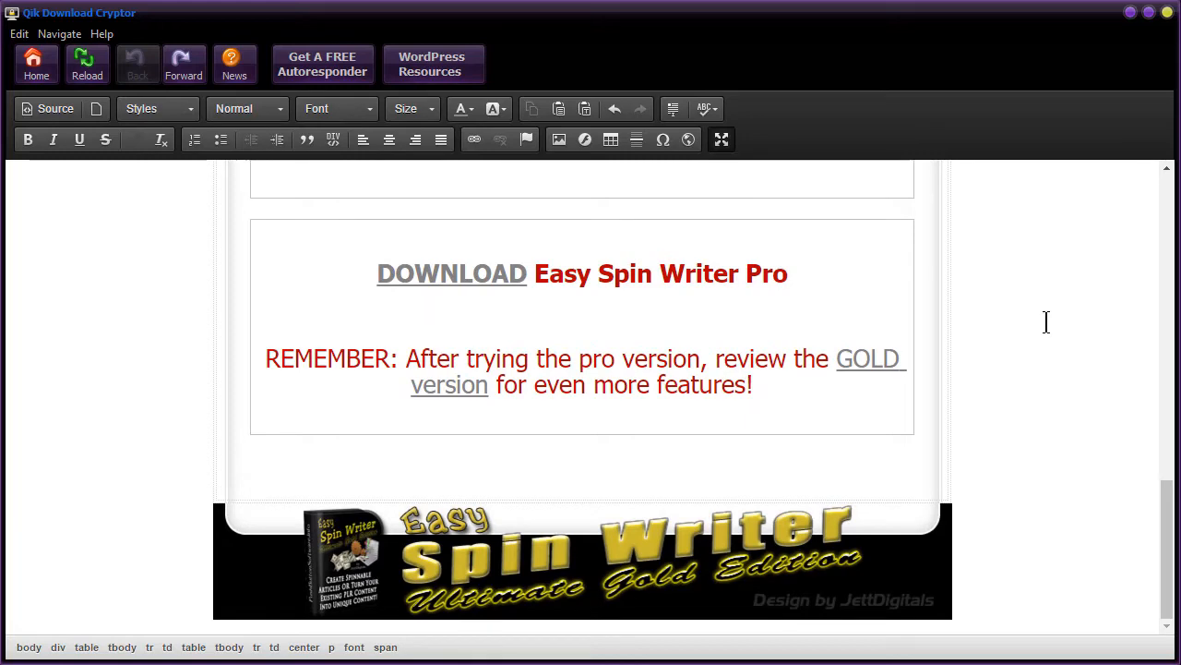
# Step: Leave the full-screen editor, compile the HTML code and save the encrypted page over the existing encrypted-squeeze.html
pyautogui.click(723, 143)
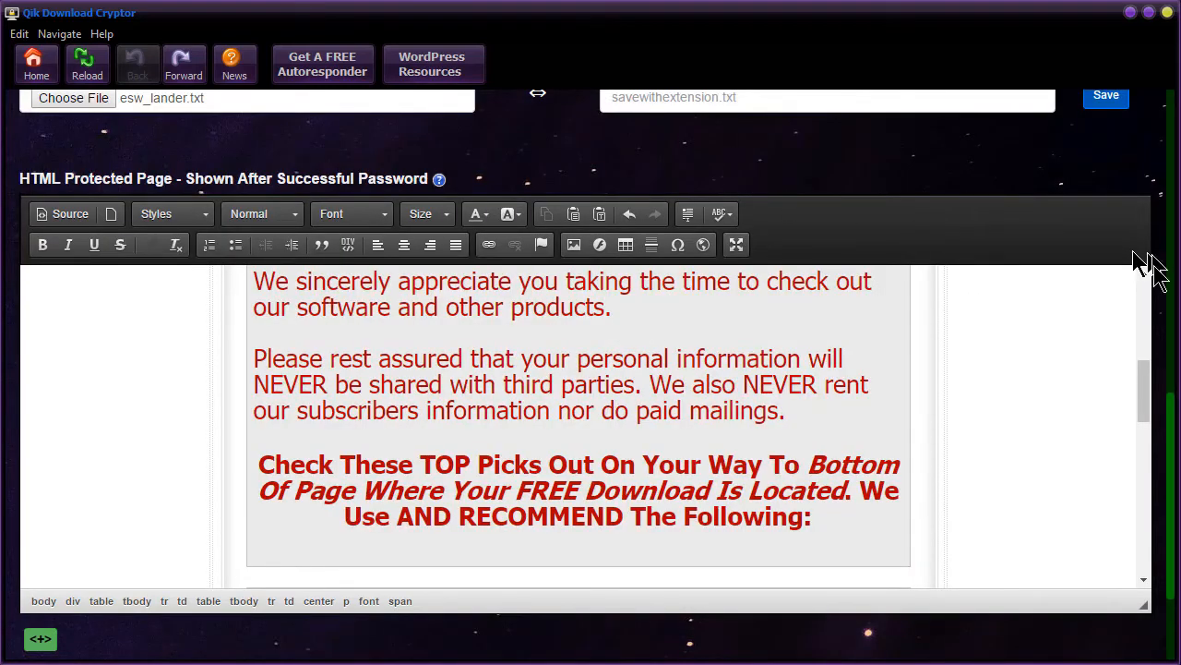
pyautogui.scroll(-2, 1174, 475)
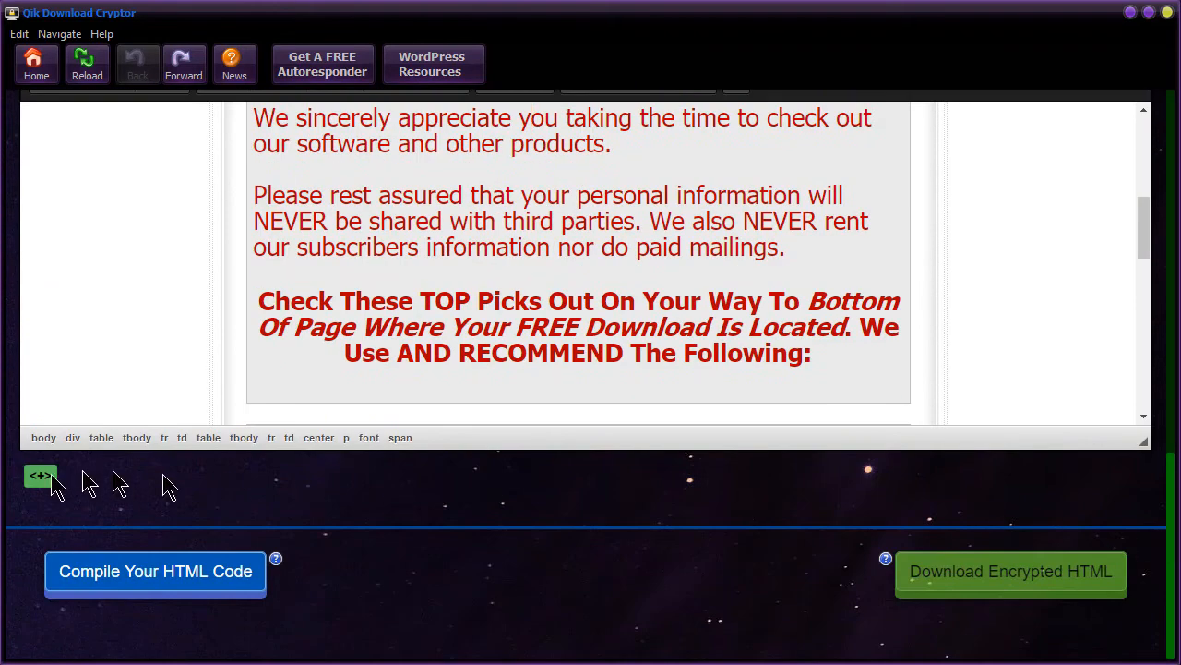
pyautogui.click(158, 579)
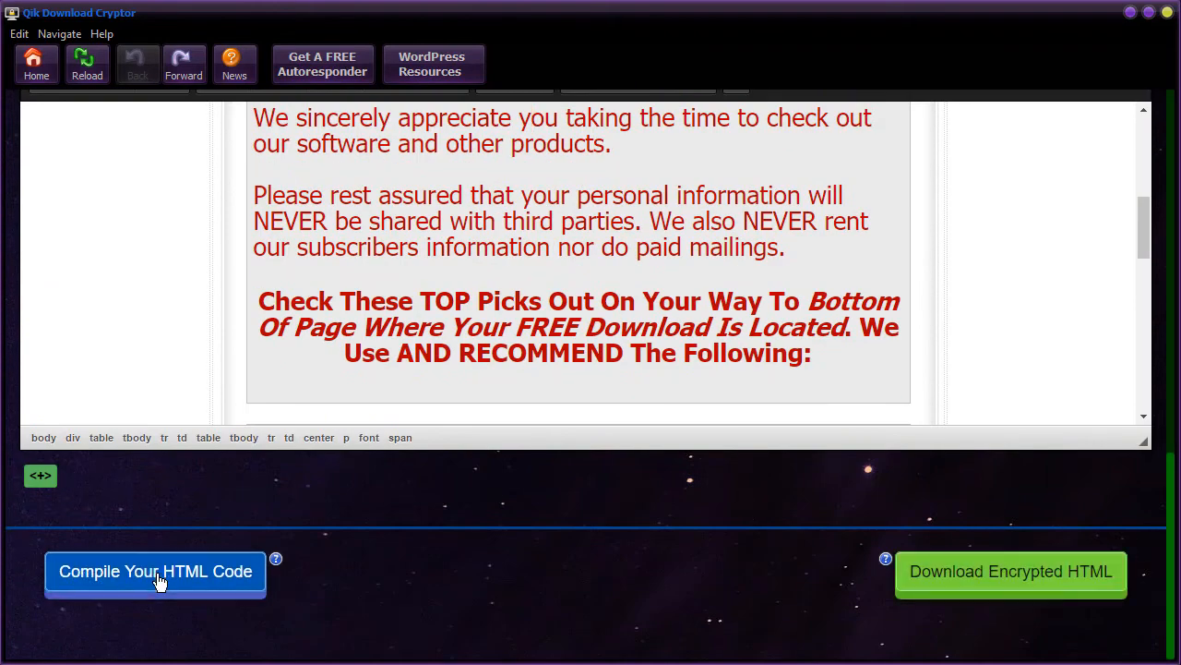
pyautogui.click(1019, 579)
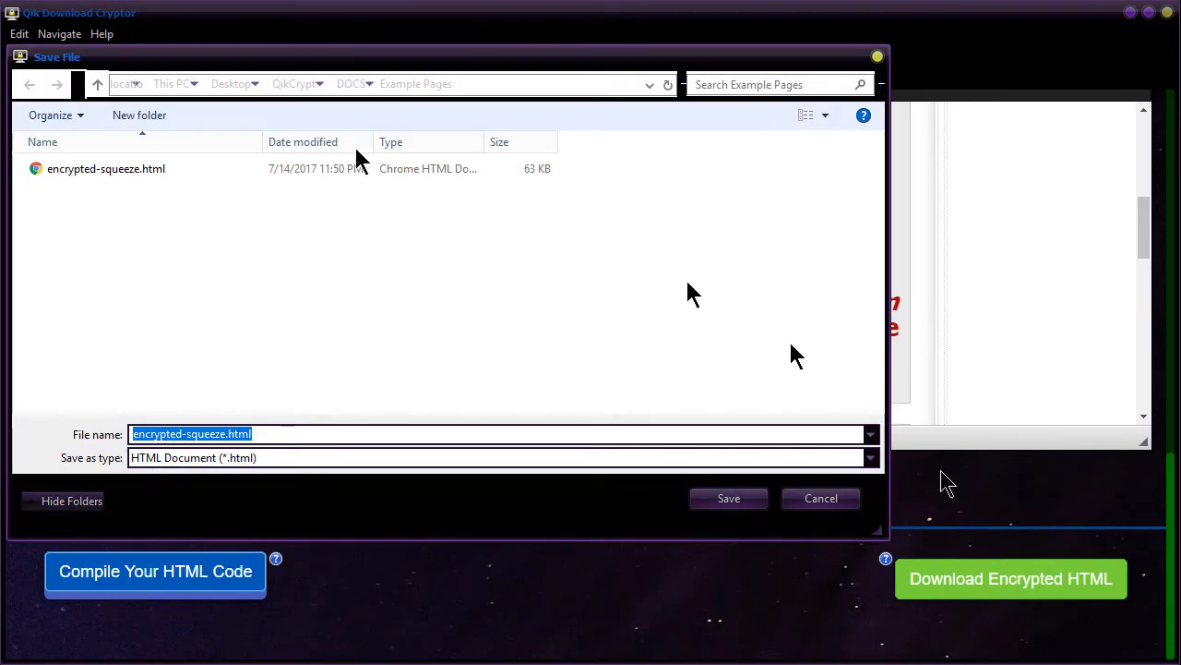
pyautogui.click(727, 506)
pyautogui.click(422, 414)
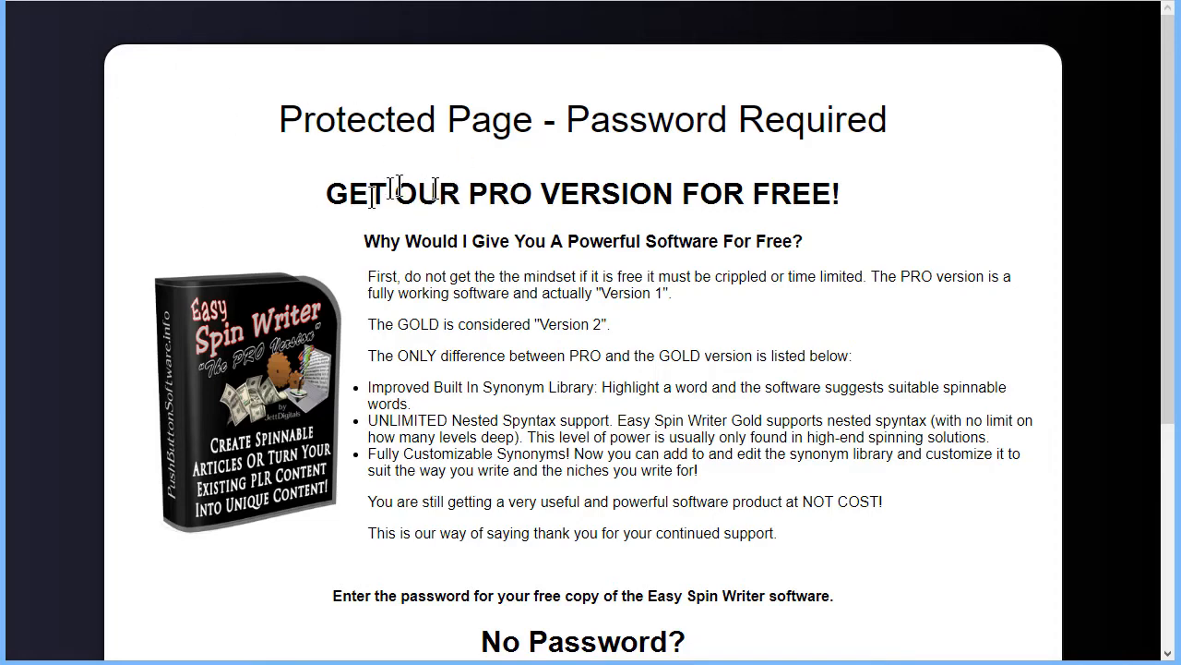
# Step: On the saved landing page in the browser, submit the page password and check the unlocked download page
pyautogui.scroll(-2, 694, 230)
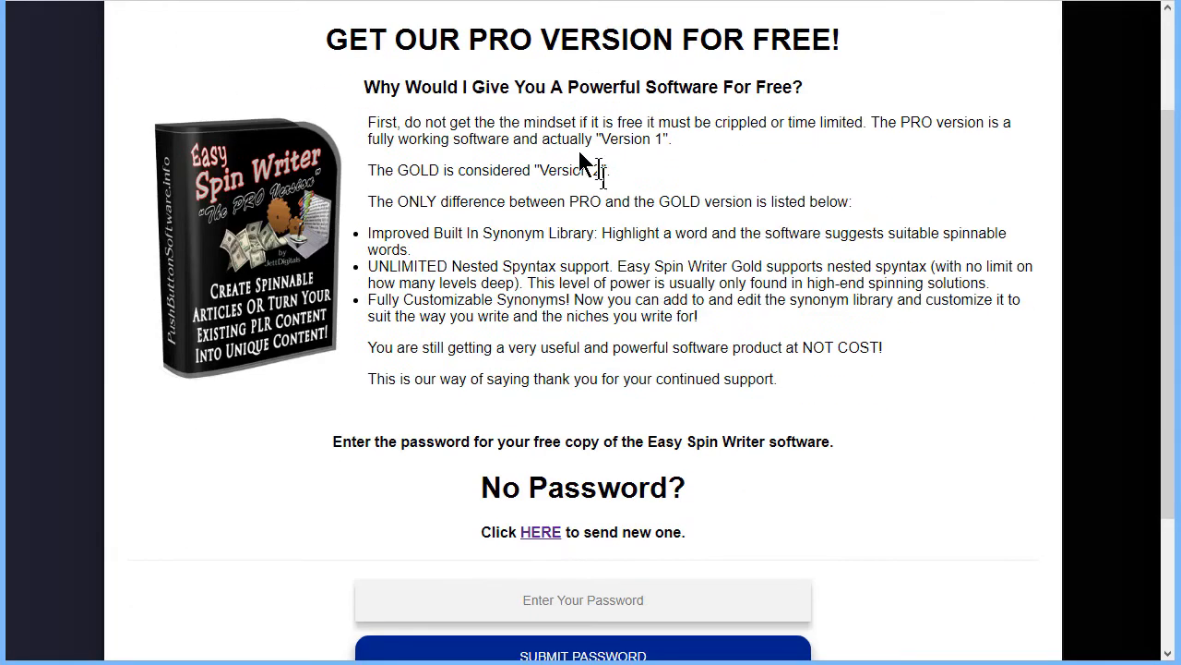
pyautogui.scroll(-2, 585, 164)
pyautogui.scroll(4, 644, 171)
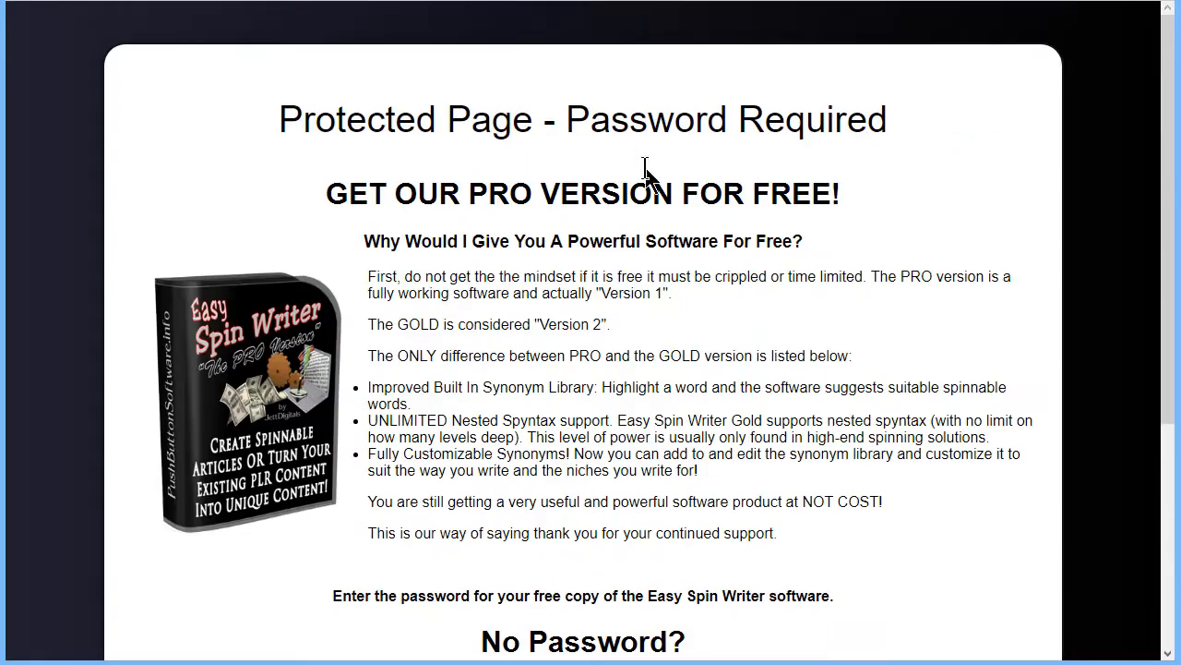
pyautogui.scroll(-3, 643, 260)
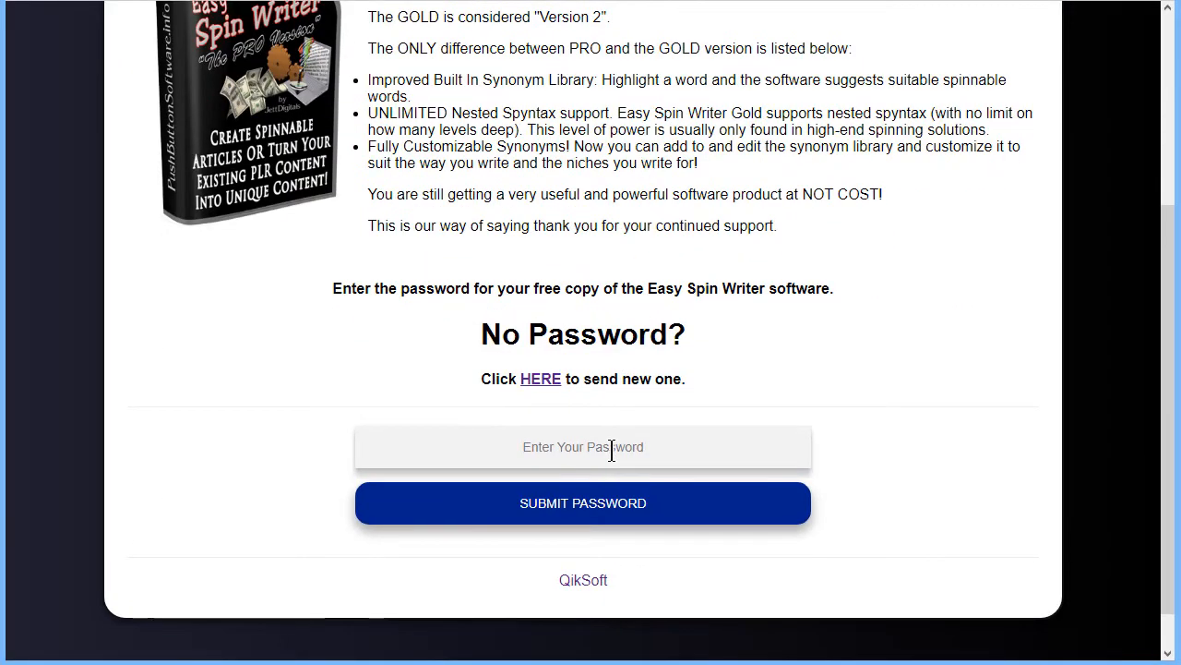
pyautogui.write('••')
pyautogui.click(558, 518)
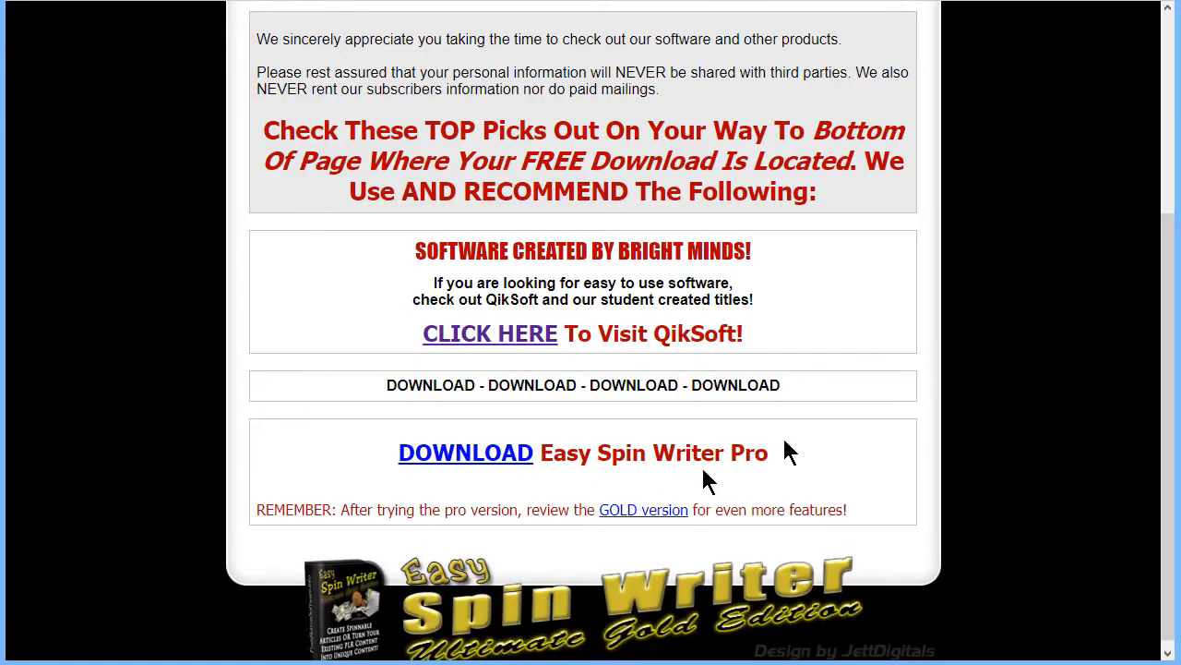
pyautogui.scroll(4, 786, 442)
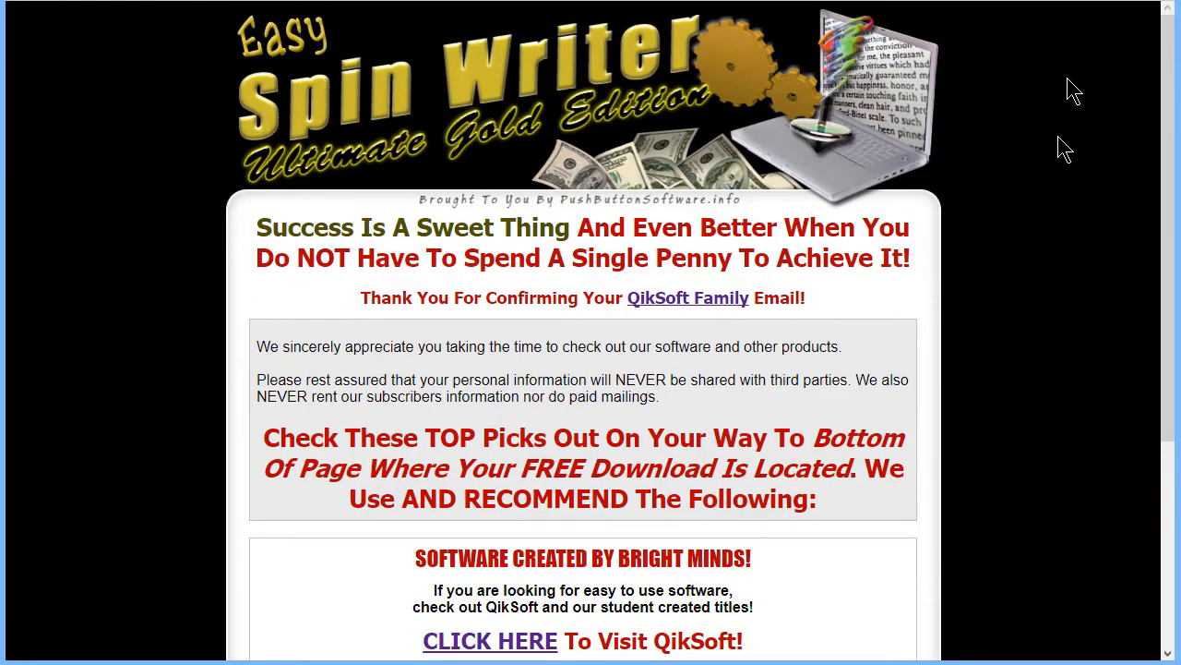
pyautogui.scroll(-4, 1011, 439)
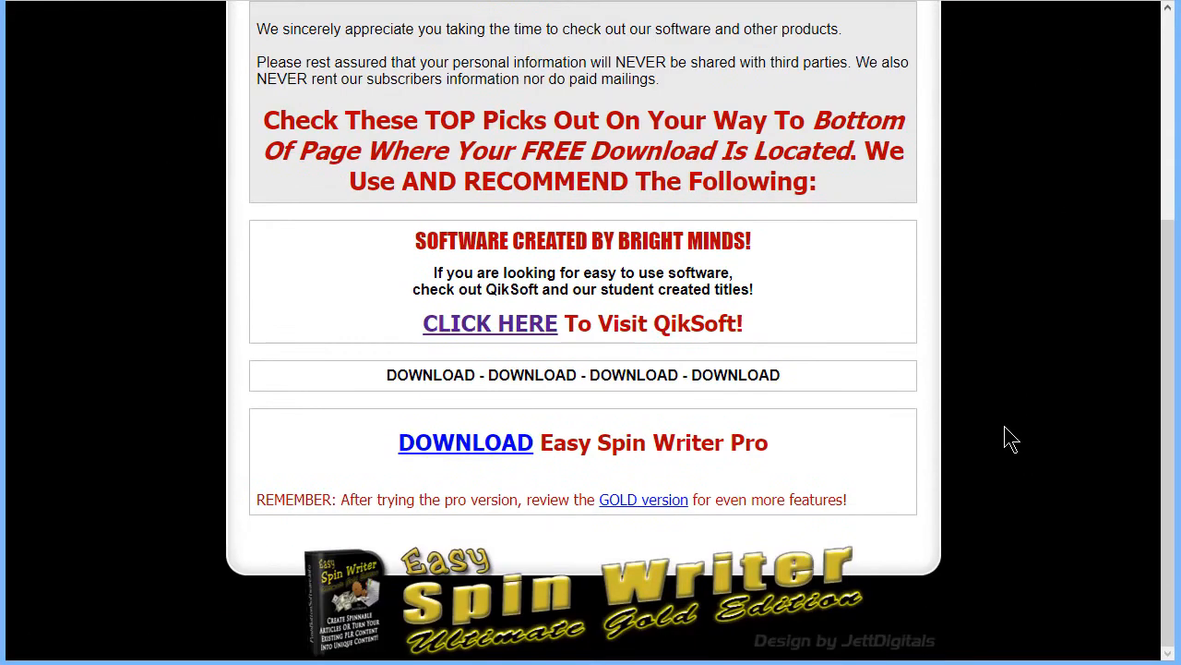
pyautogui.scroll(2, 652, 145)
pyautogui.scroll(1, 653, 145)
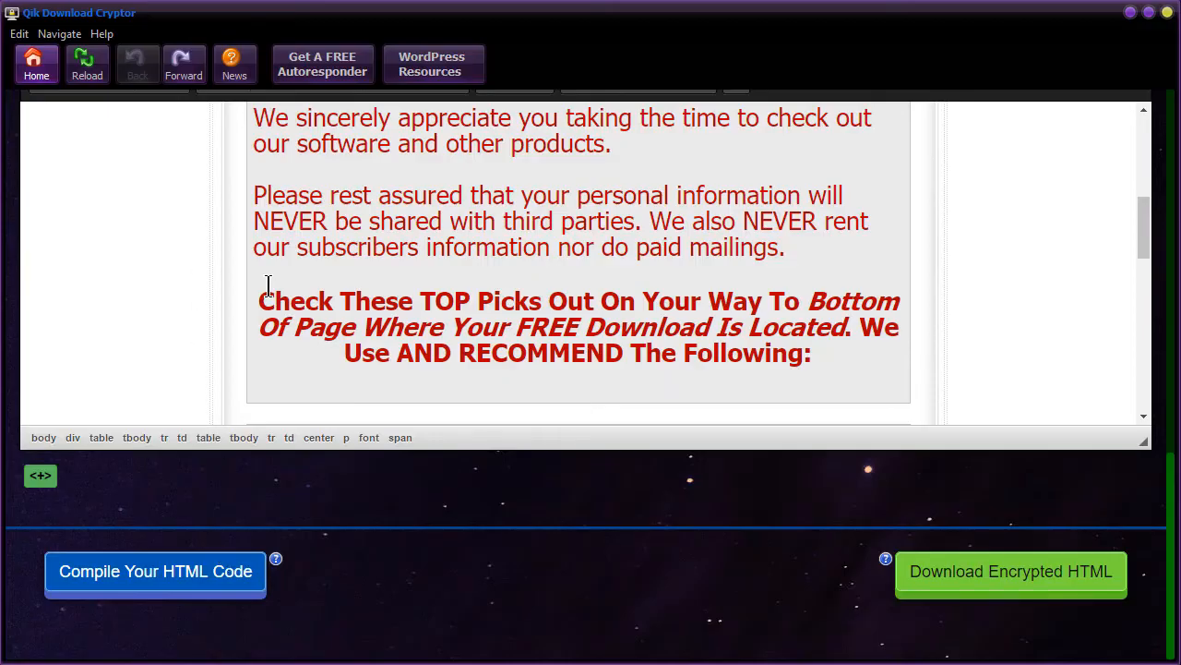
# Step: Back in Qik Download Cryptor, replace "Confirming Your" with "Joining the" in the protected page's thank-you line and delete the word "Email"
pyautogui.scroll(5, 354, 305)
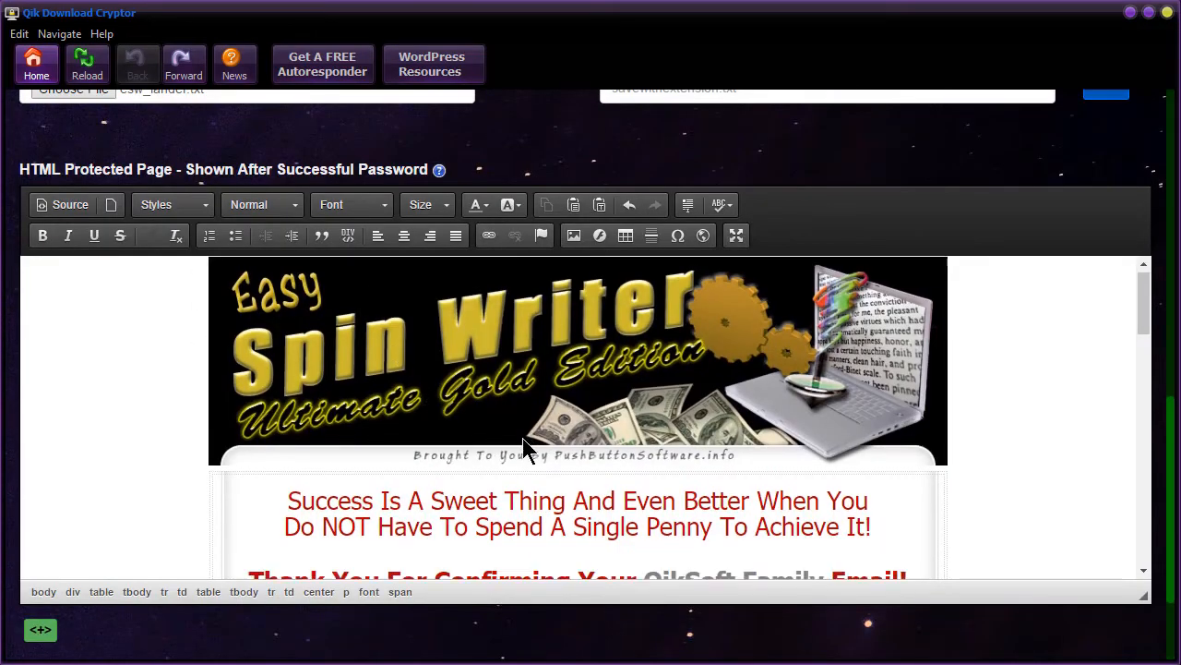
pyautogui.scroll(-3, 523, 438)
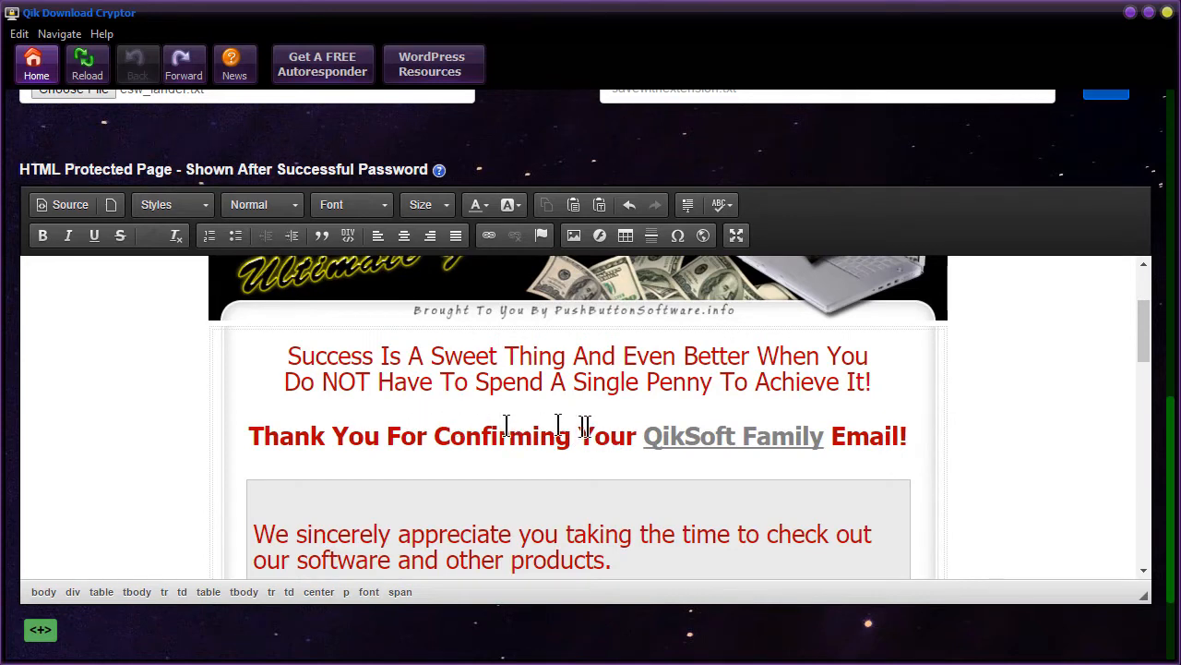
pyautogui.moveTo(637, 435); pyautogui.dragTo(432, 438)
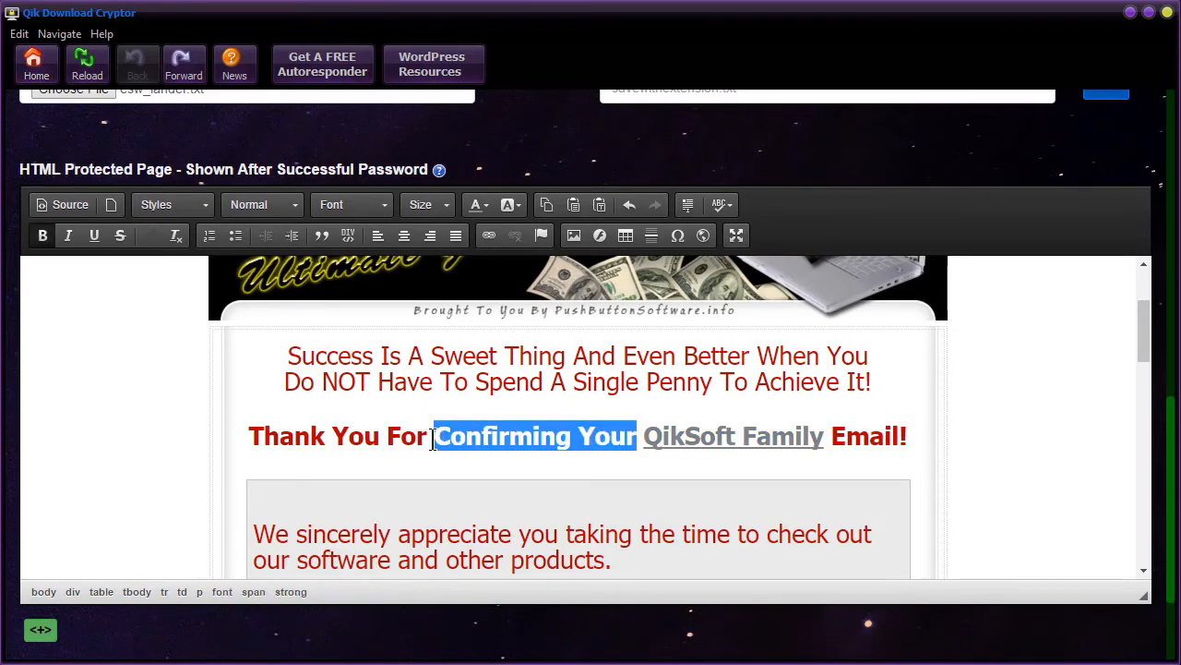
pyautogui.write('Joiuning')
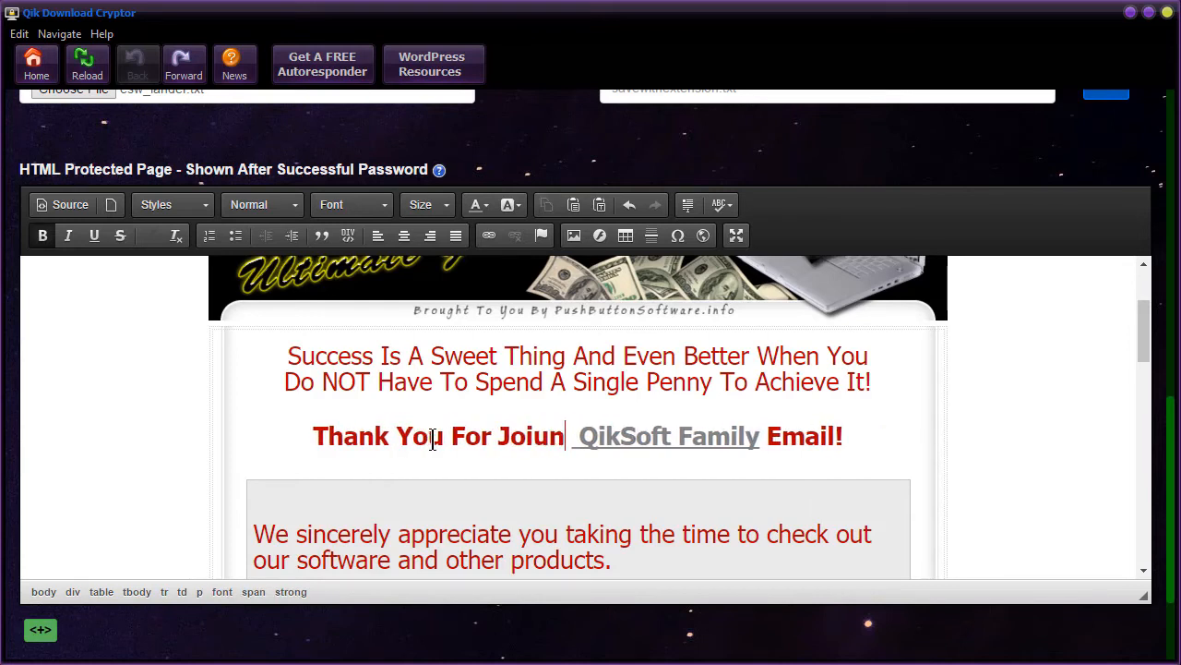
pyautogui.press('BackSpace')
pyautogui.press('BackSpace')
pyautogui.press('BackSpace')
pyautogui.press('BackSpace')
pyautogui.press('BackSpace')
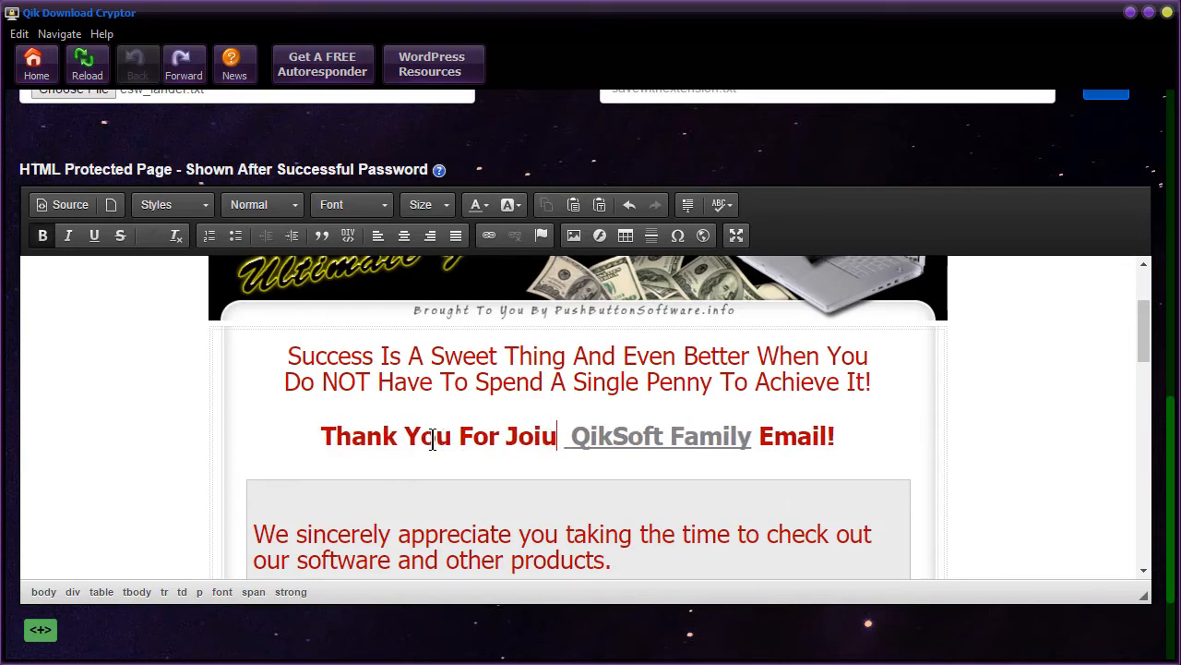
pyautogui.write('ning')
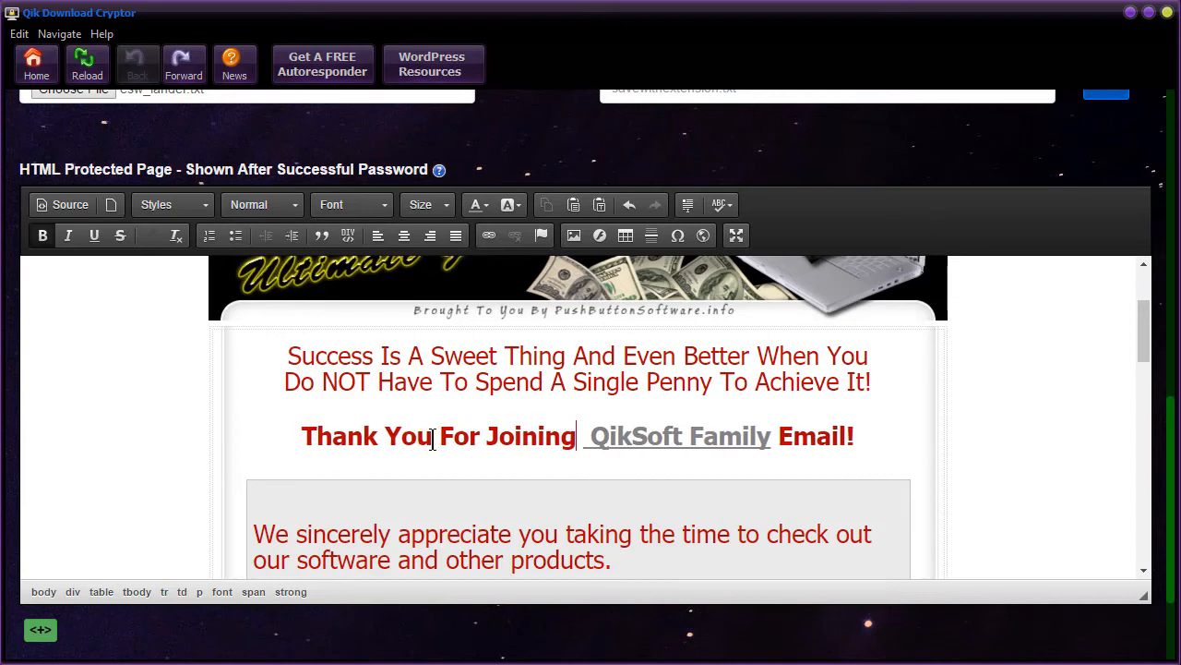
pyautogui.write(' the')
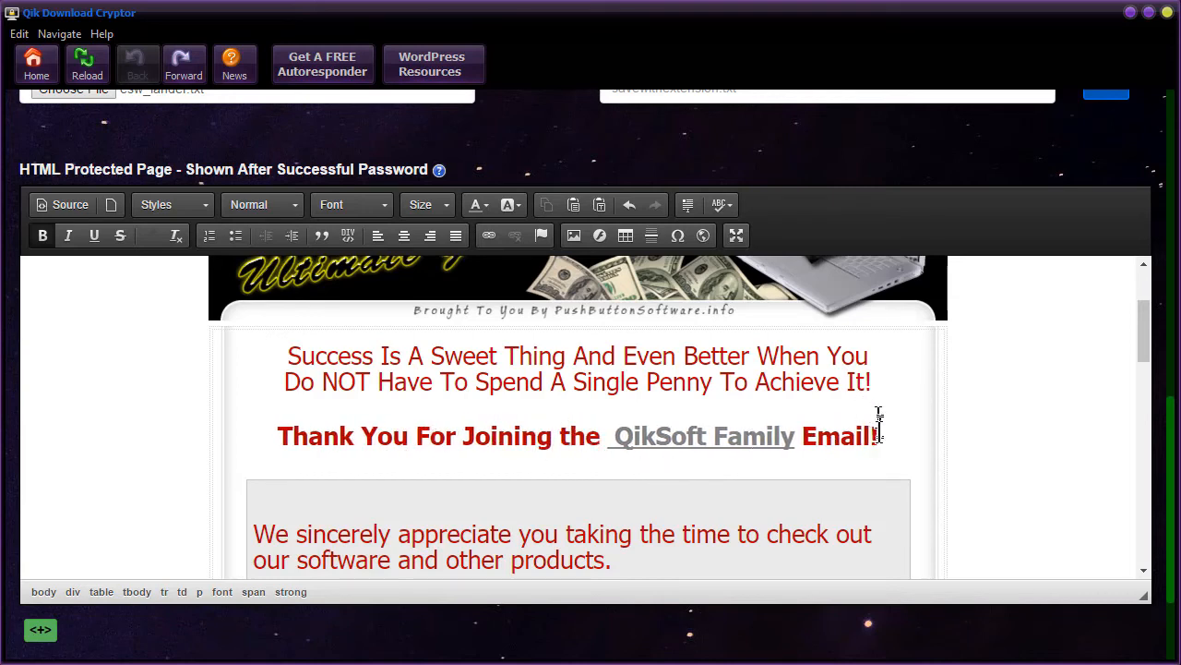
pyautogui.moveTo(868, 438); pyautogui.dragTo(808, 438)
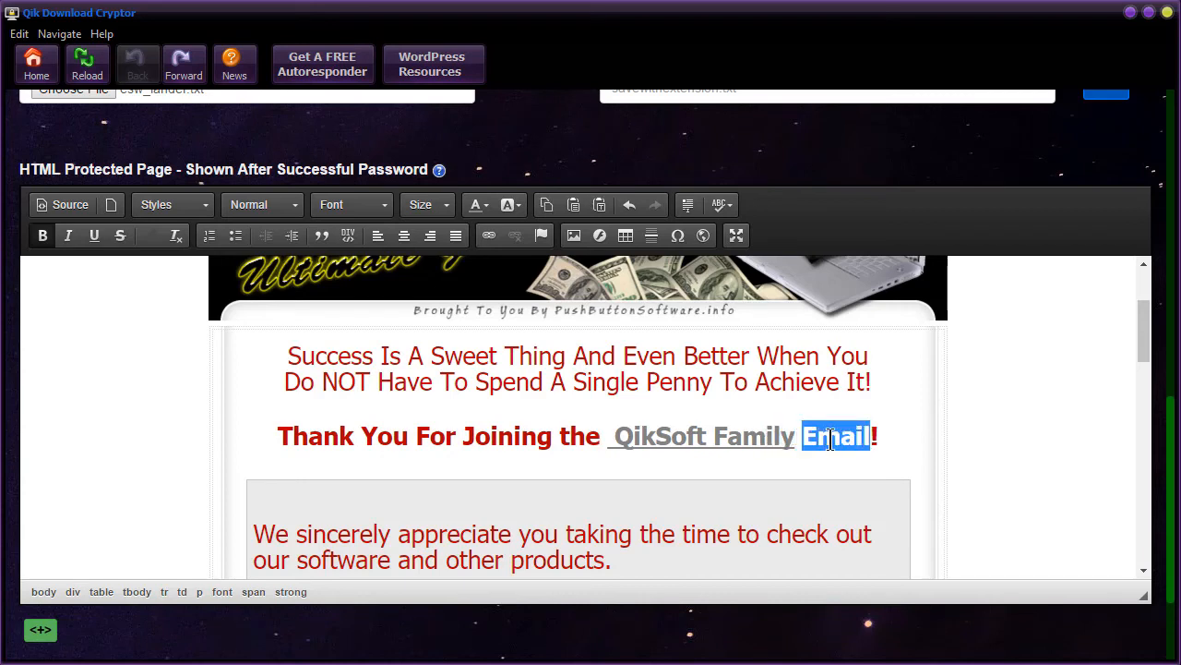
pyautogui.press('BackSpace')
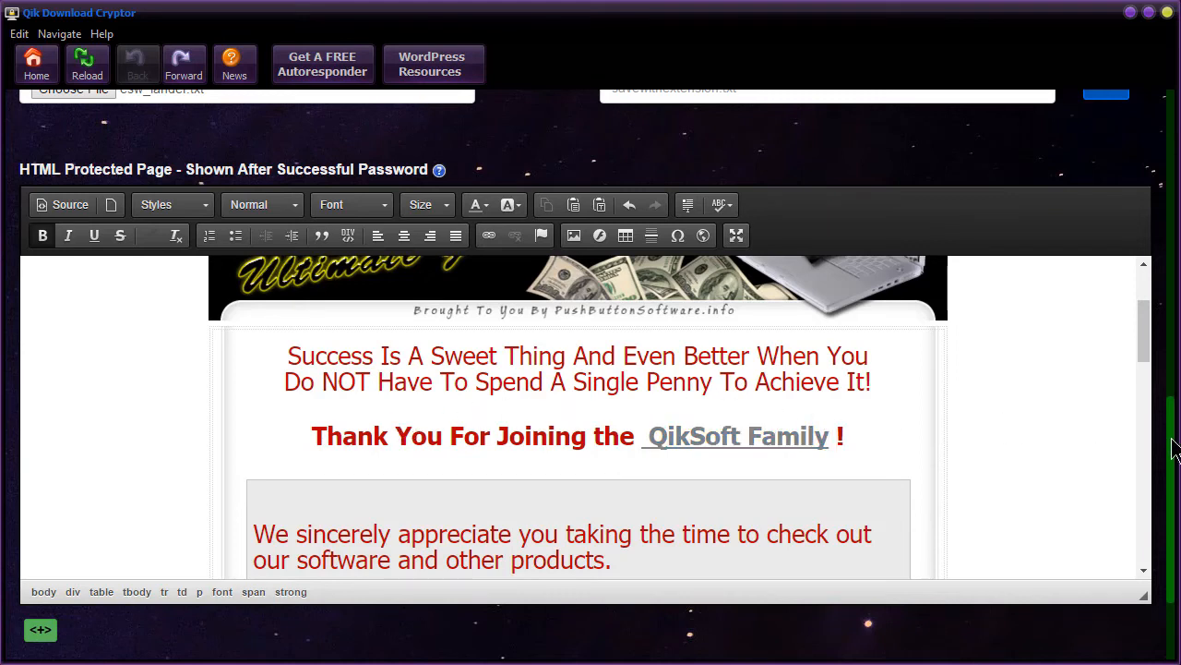
# Step: Compile the HTML code and save the encrypted page over the existing encrypted-squeeze.html
pyautogui.scroll(-2, 1170, 471)
pyautogui.click(136, 574)
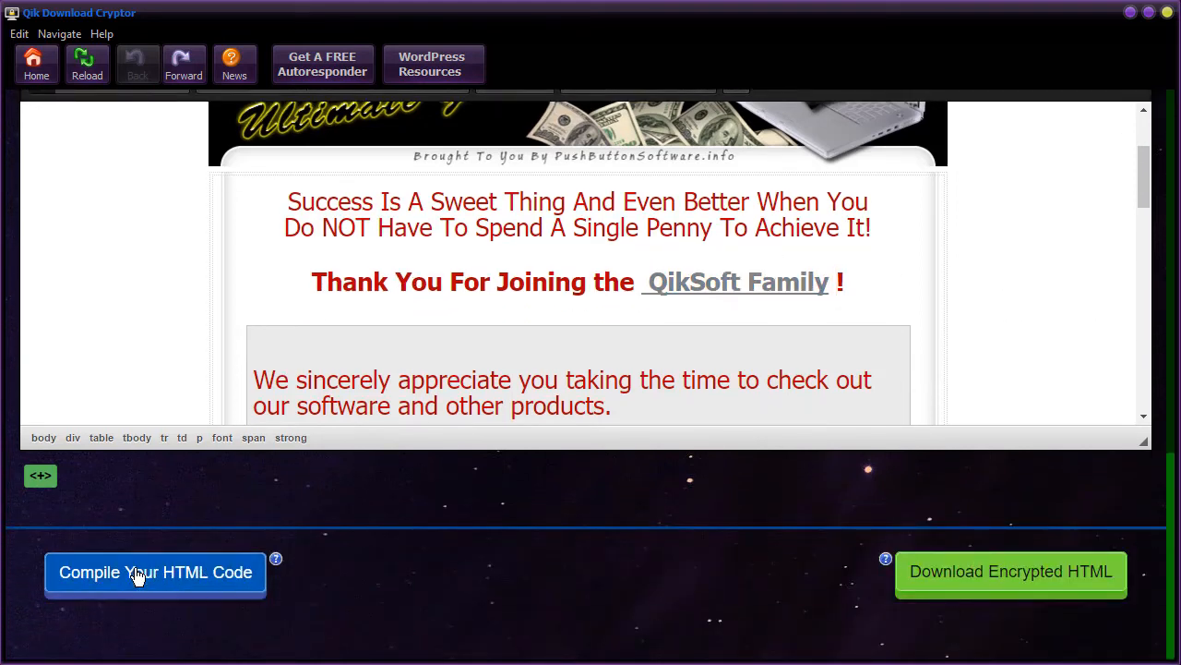
pyautogui.click(1002, 572)
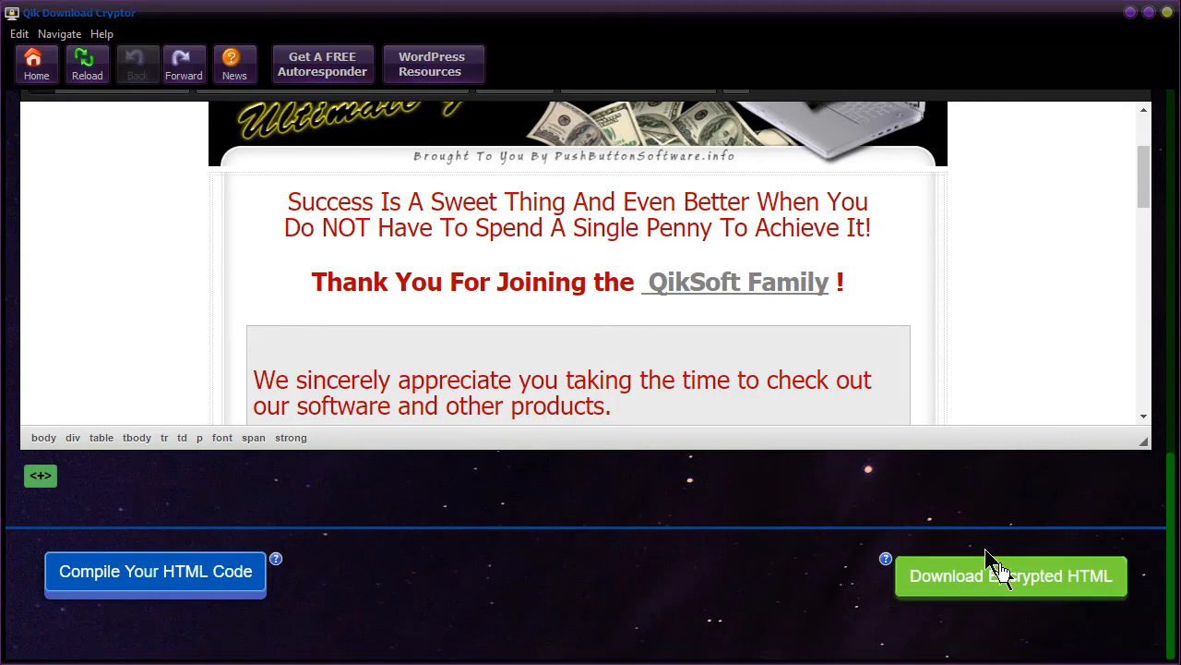
pyautogui.click(731, 498)
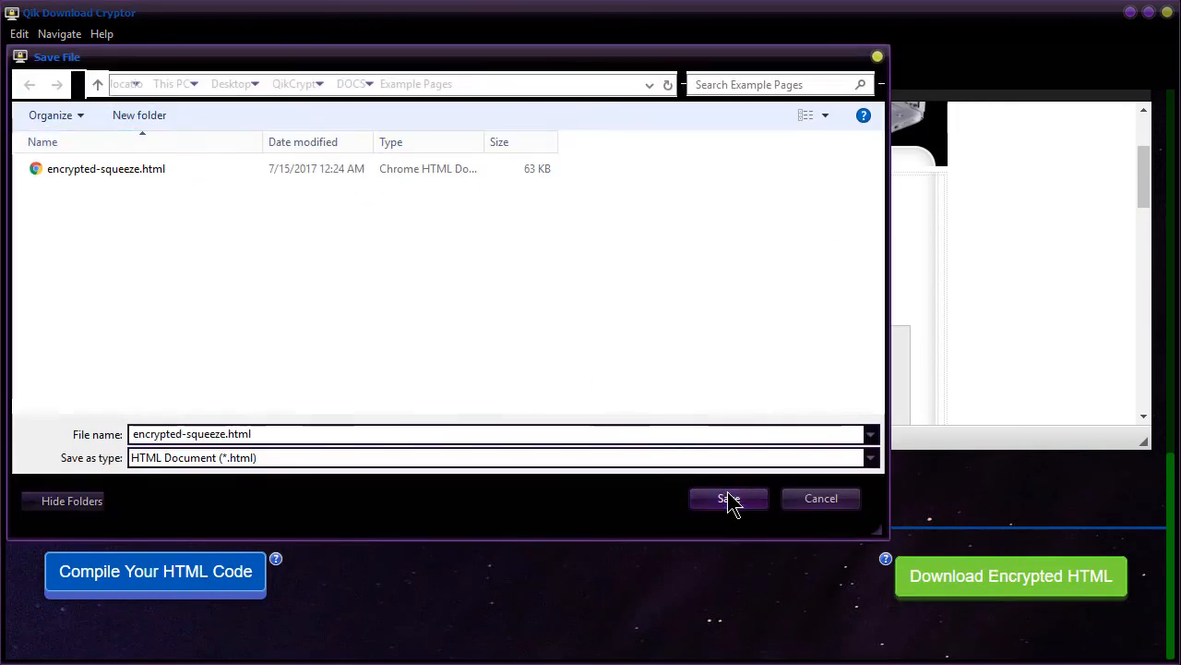
pyautogui.click(423, 415)
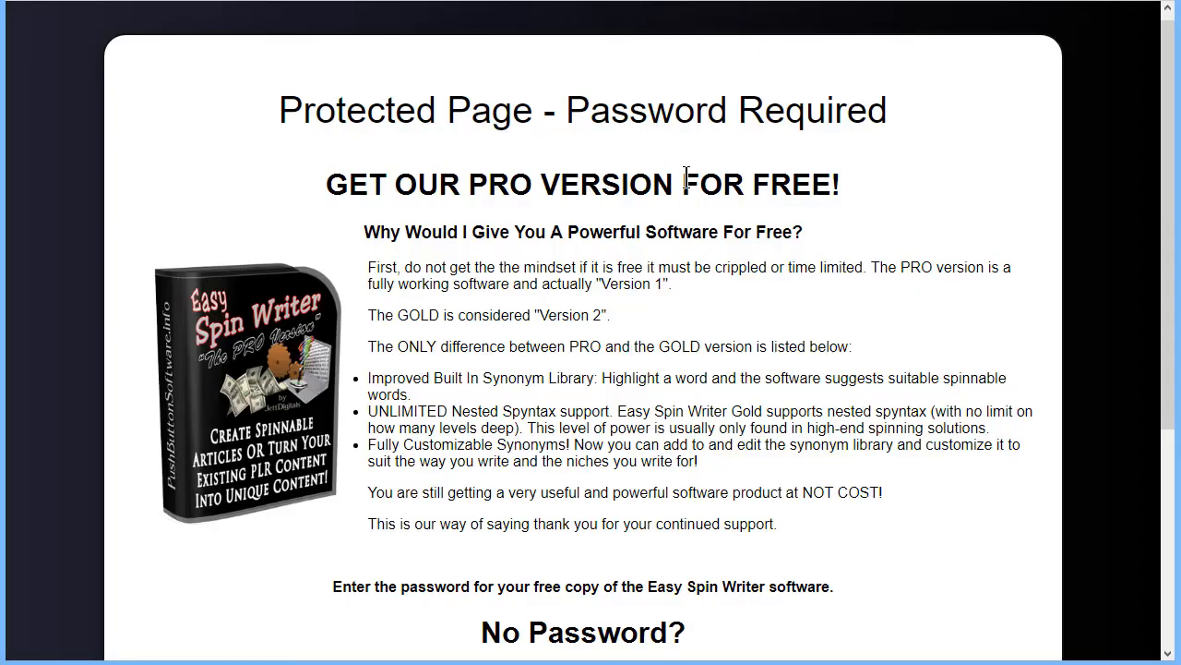
# Step: Look over the landing page in the browser, submit the page password and review the unlocked page from the download section to the header
pyautogui.scroll(-4, 692, 177)
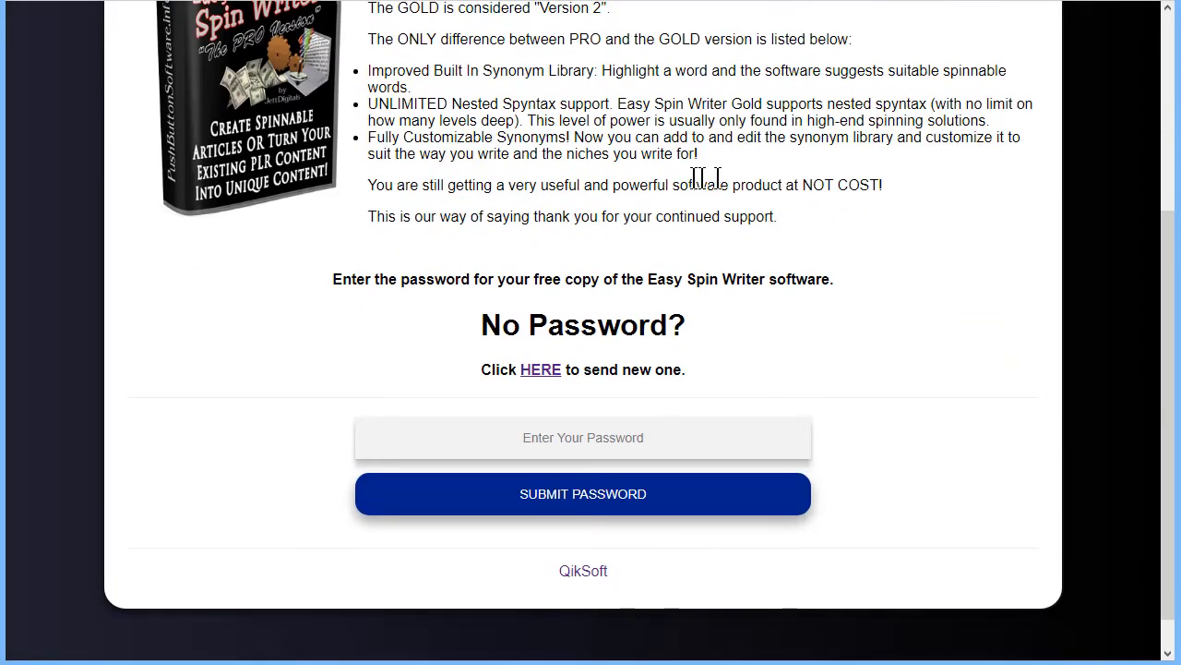
pyautogui.scroll(2, 667, 461)
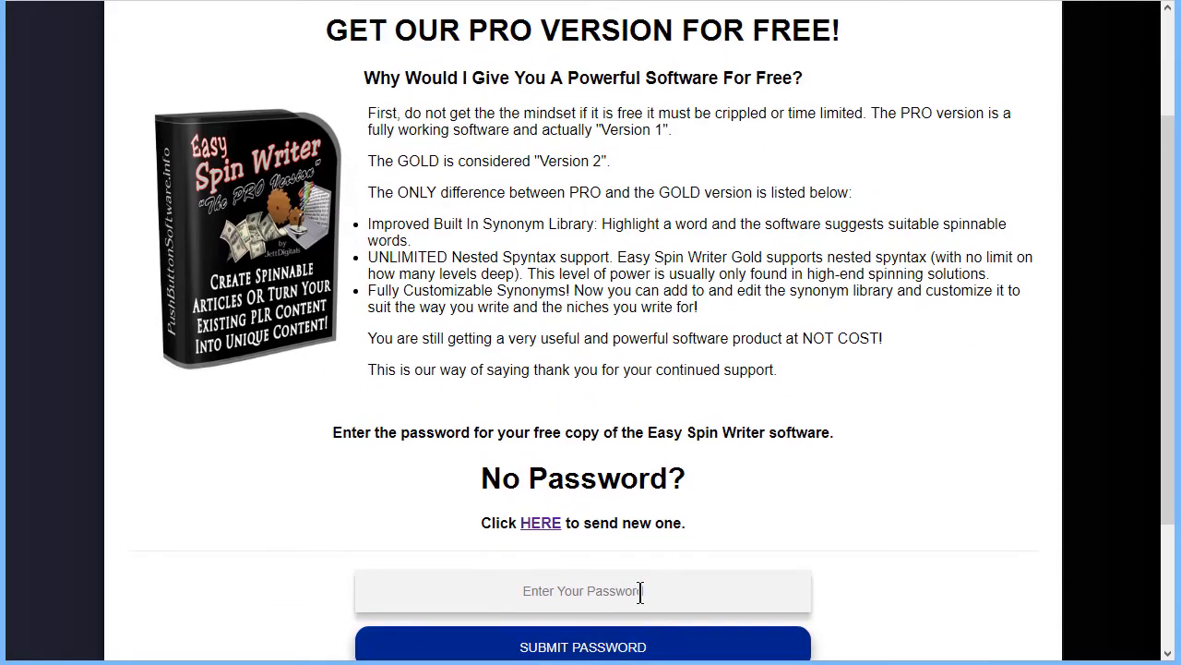
pyautogui.click(640, 591)
pyautogui.click(621, 642)
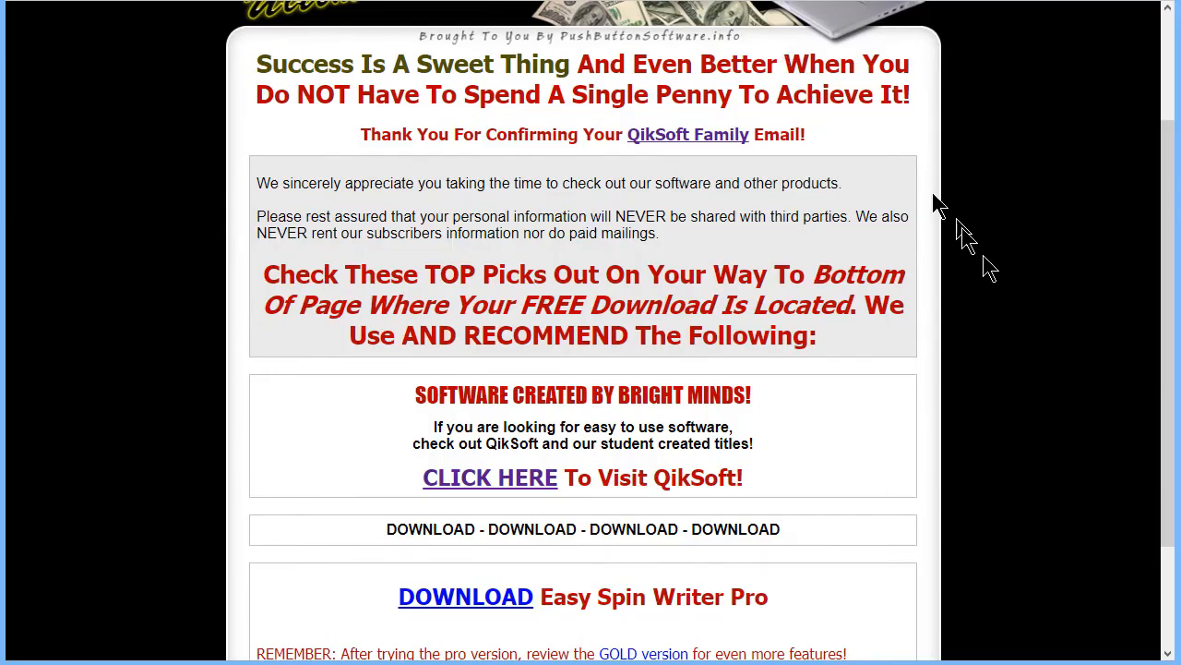
pyautogui.scroll(-2, 997, 317)
pyautogui.scroll(3, 997, 306)
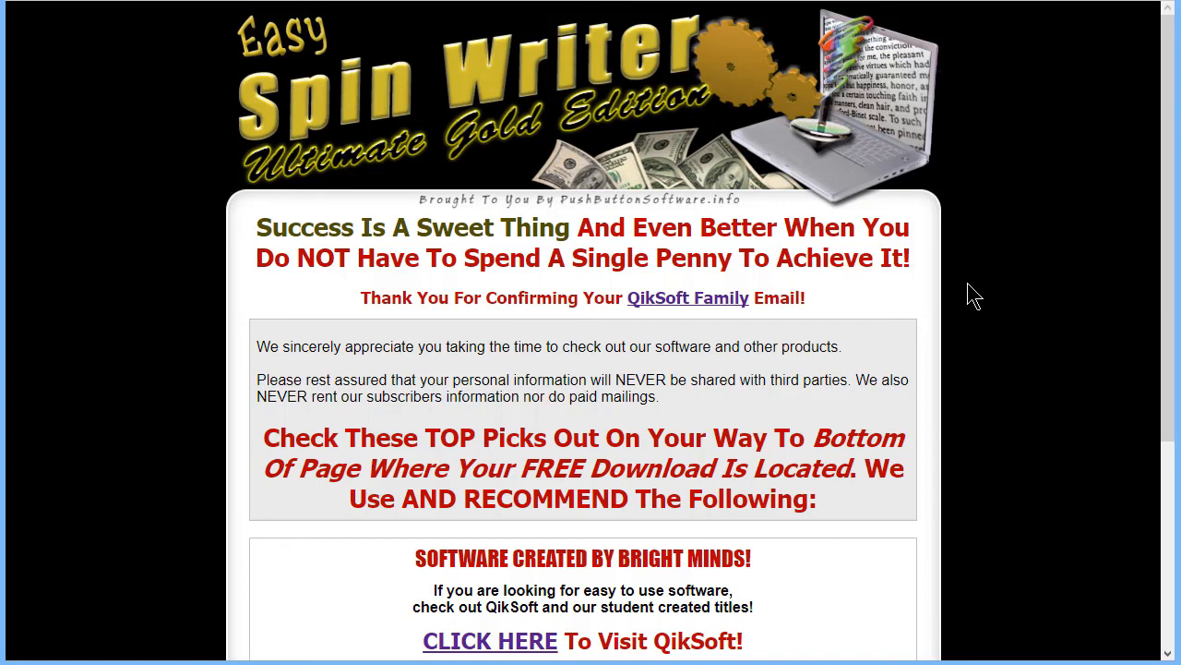
# Step: Open the source code of the unlocked page and examine its head section and styles
pyautogui.rightClick(87, 212)
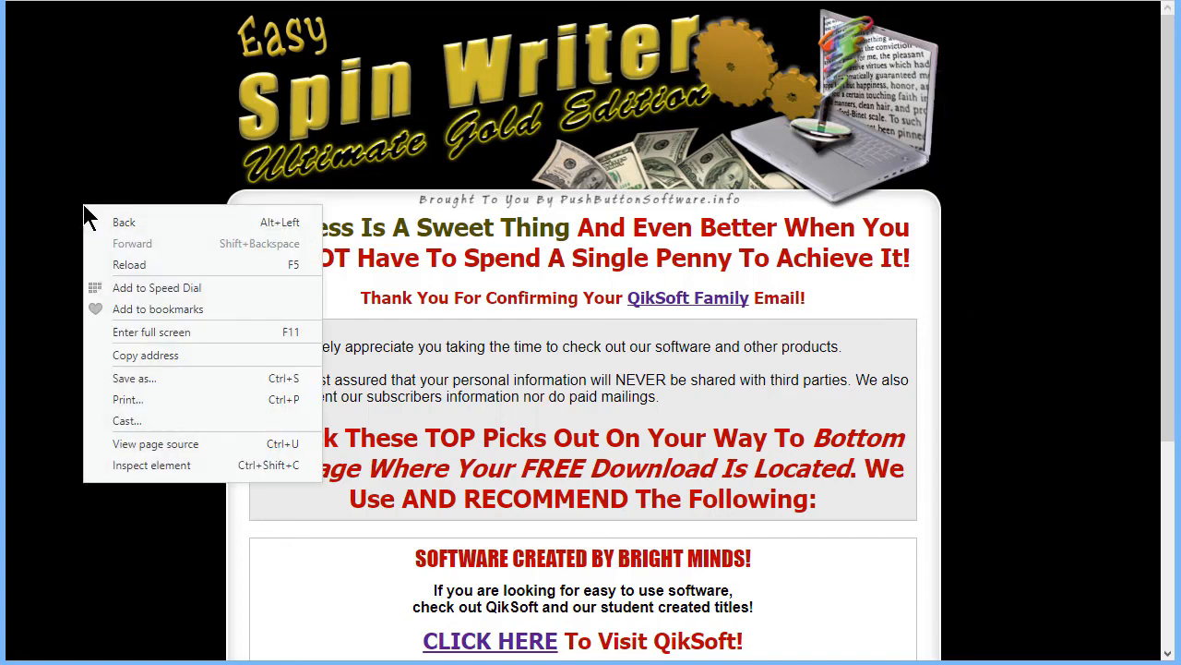
pyautogui.click(156, 444)
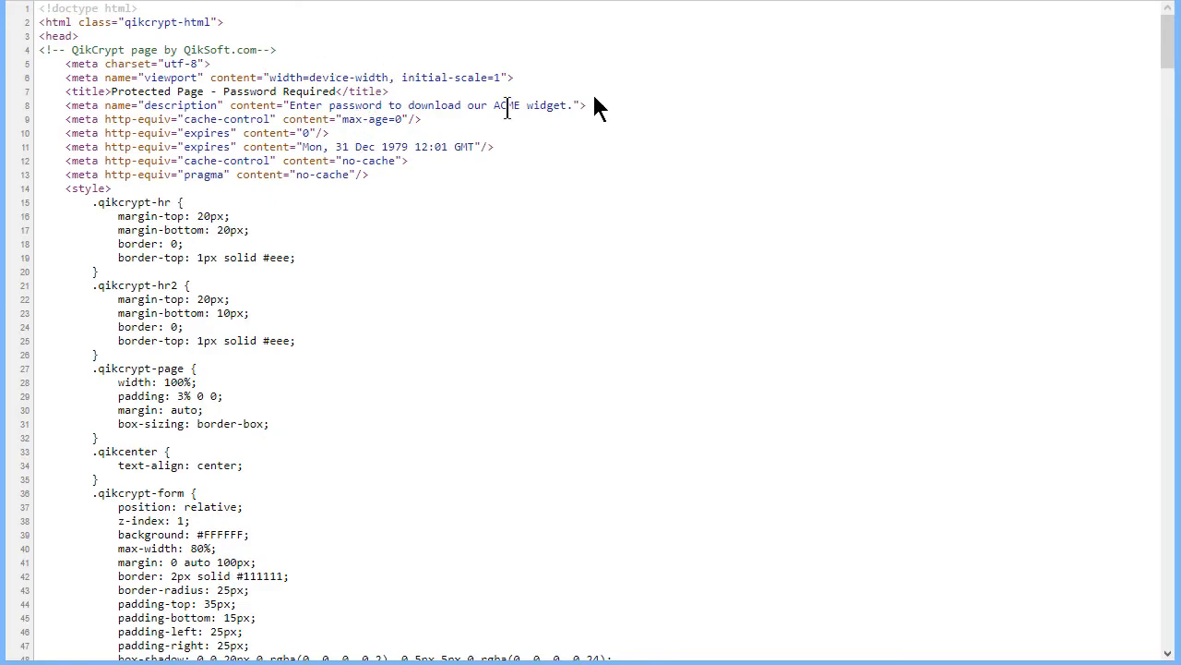
pyautogui.moveTo(1166, 38)
pyautogui.mouseDown()
pyautogui.moveTo(1177, 639)
pyautogui.moveTo(1170, 60)
pyautogui.mouseUp()
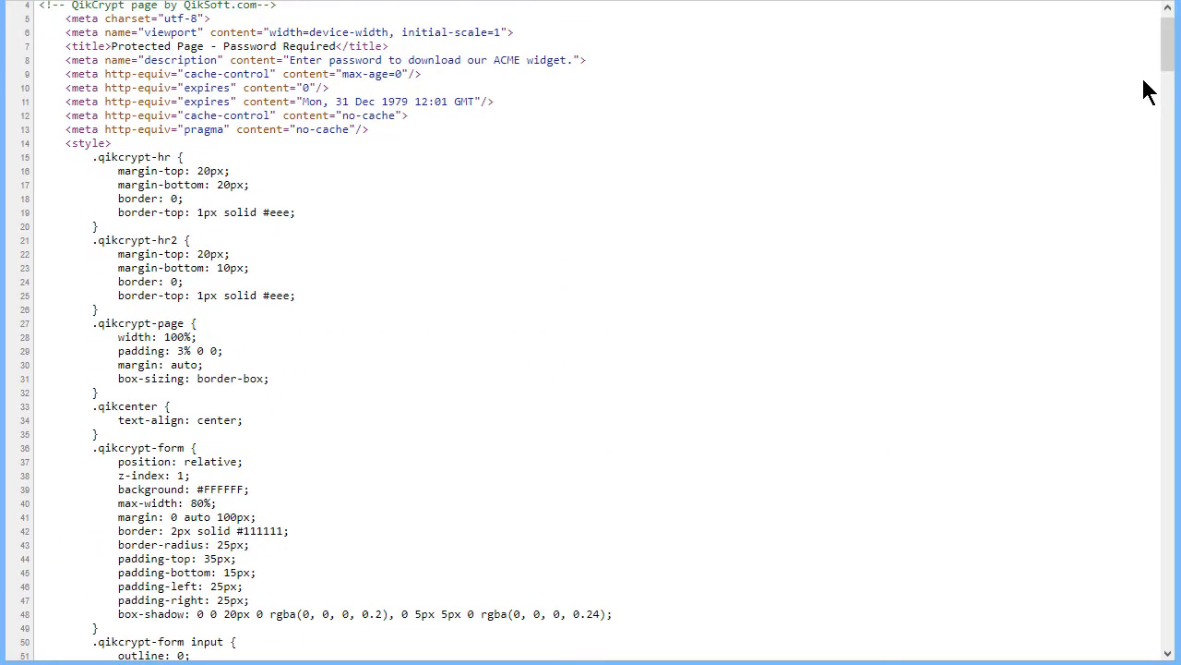